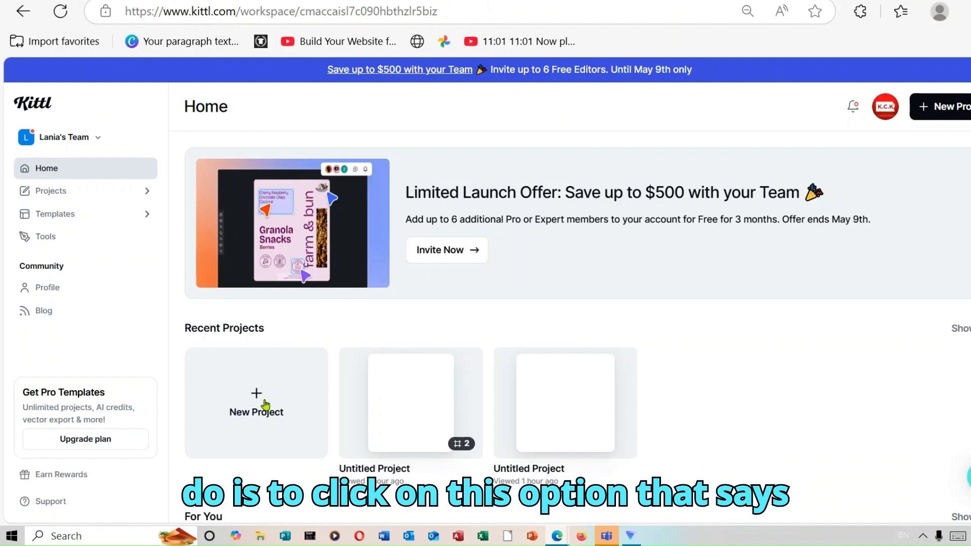
# - Create a new project with the popular T-Shirt artboard size, 4200 × 4800 px
pyautogui.click(274, 398)
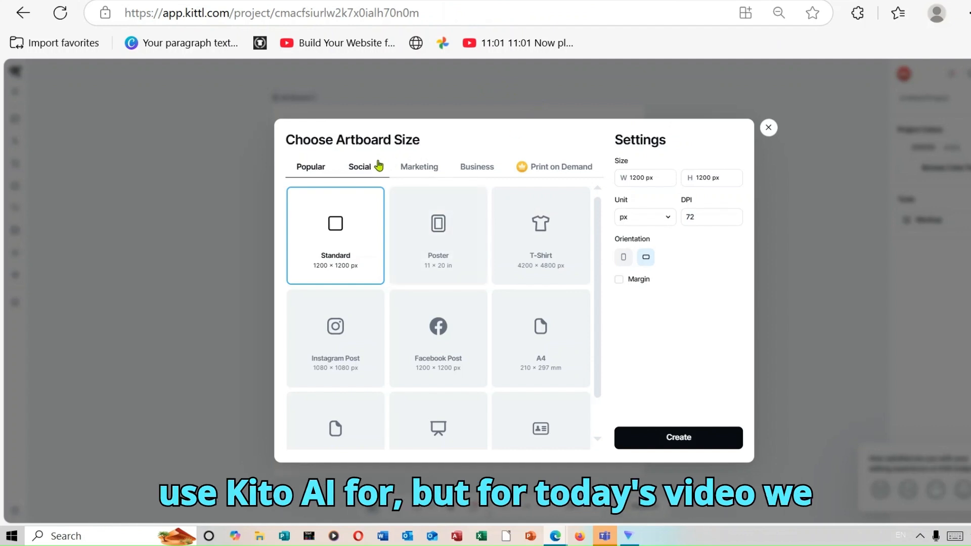
pyautogui.click(574, 167)
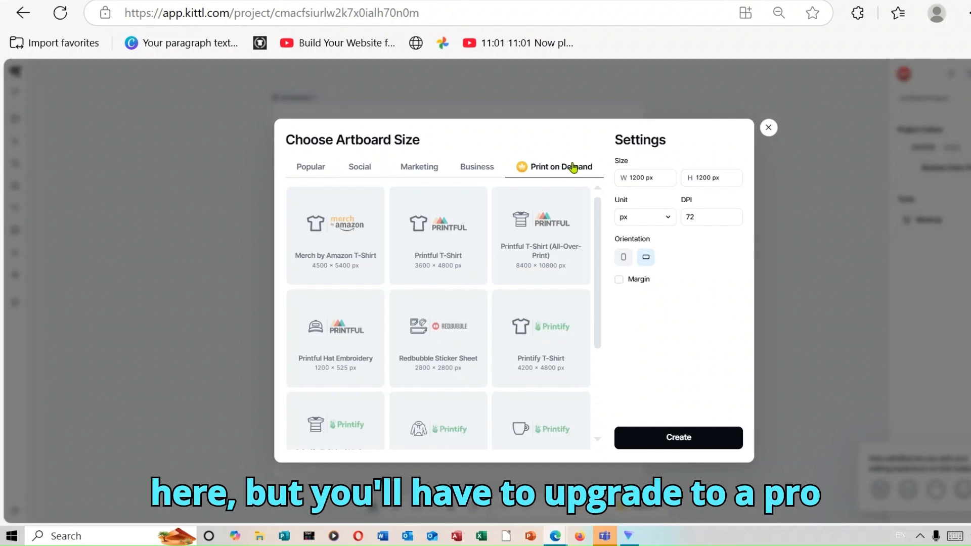
pyautogui.click(317, 173)
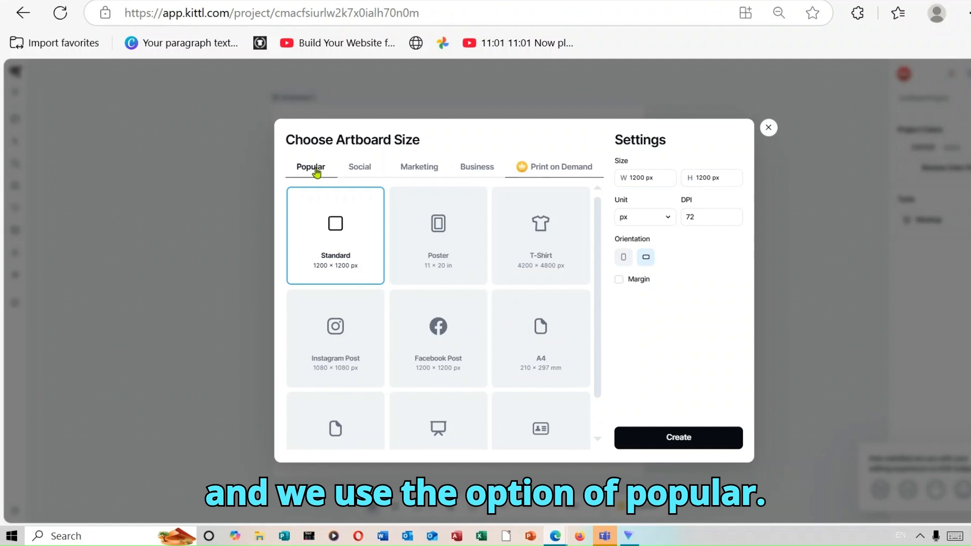
pyautogui.click(548, 248)
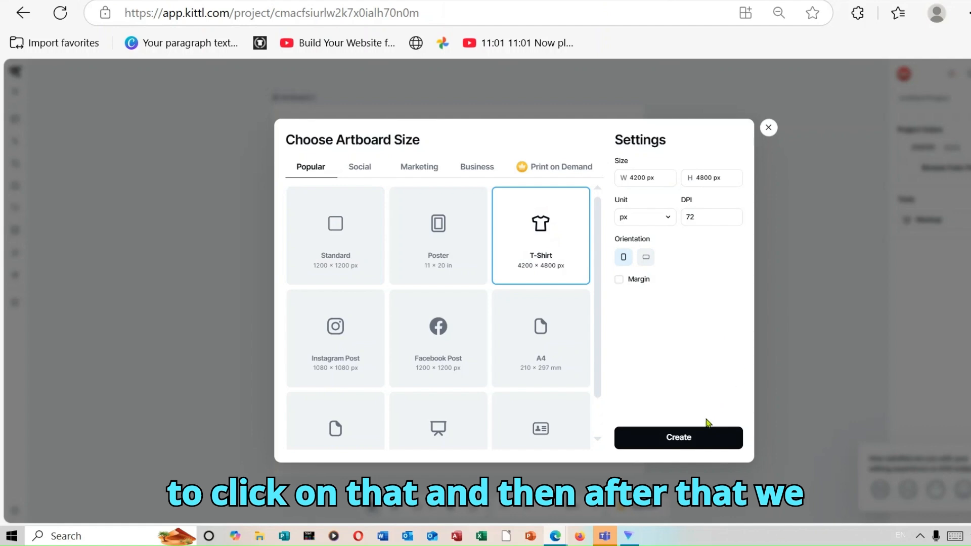
pyautogui.click(685, 438)
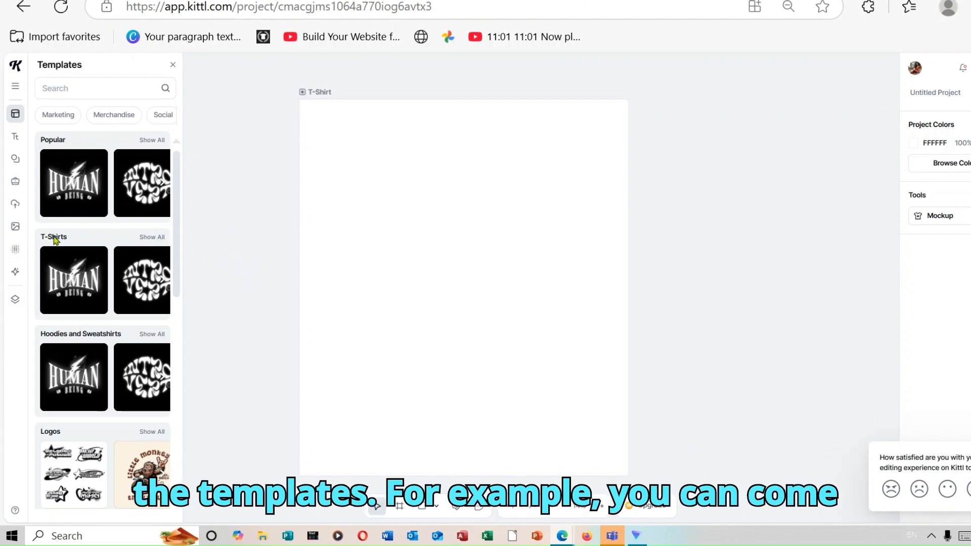
# - Browse all the T-shirt templates and add the Human Being template to the project
pyautogui.click(157, 237)
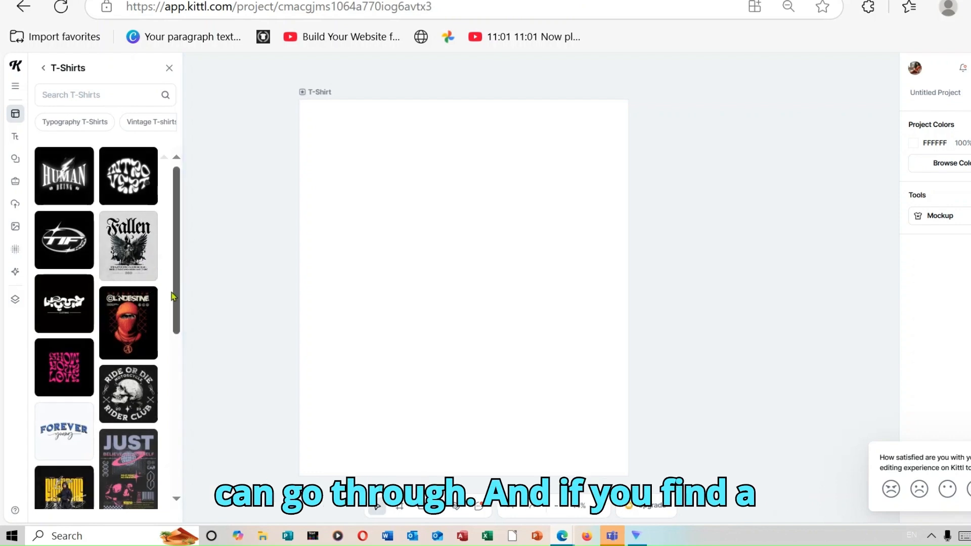
pyautogui.scroll(-5, 179, 379)
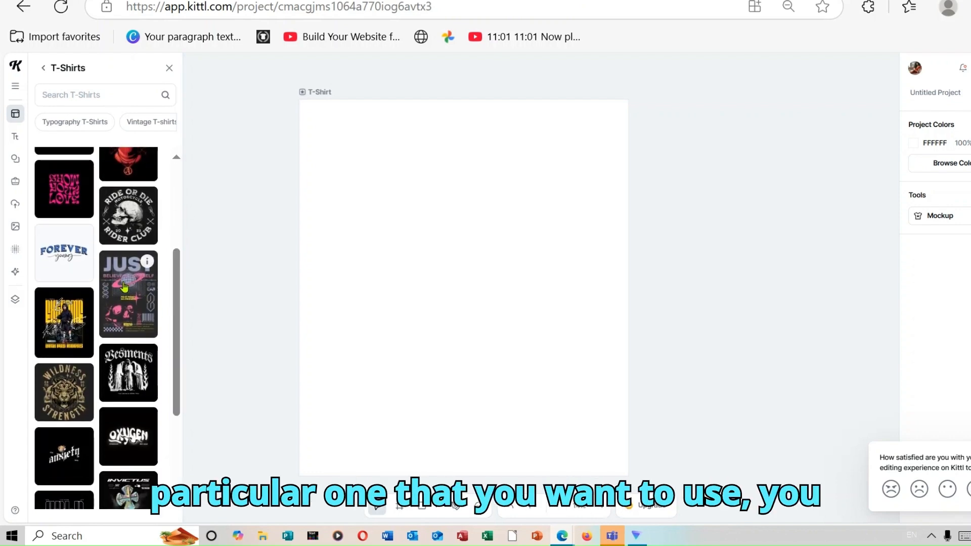
pyautogui.click(123, 295)
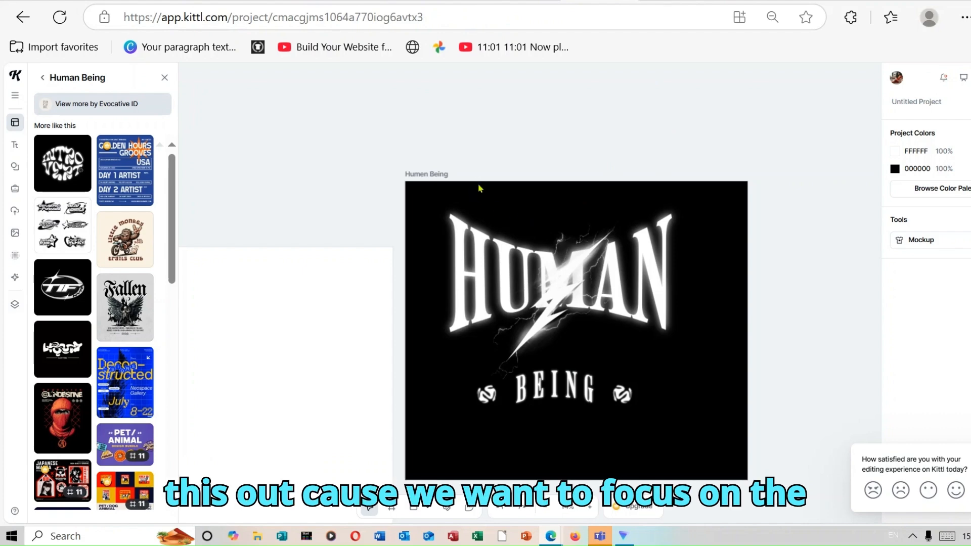
# - Delete the Human Being template's artboard from the project
pyautogui.click(438, 173)
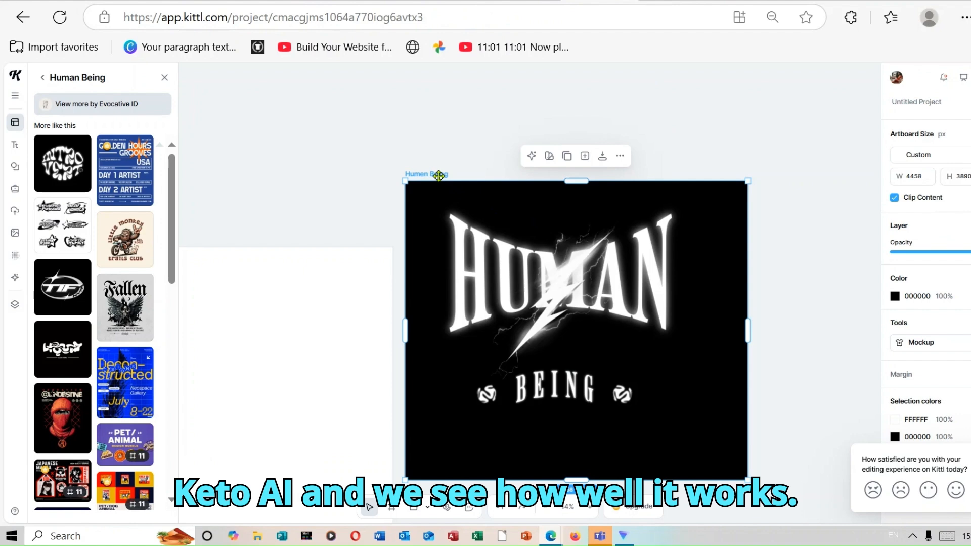
pyautogui.click(620, 156)
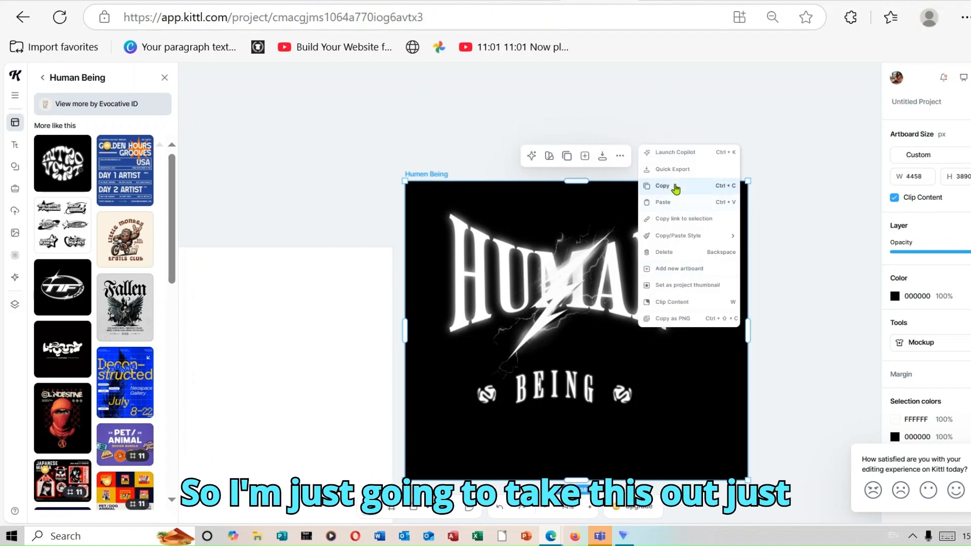
pyautogui.click(664, 252)
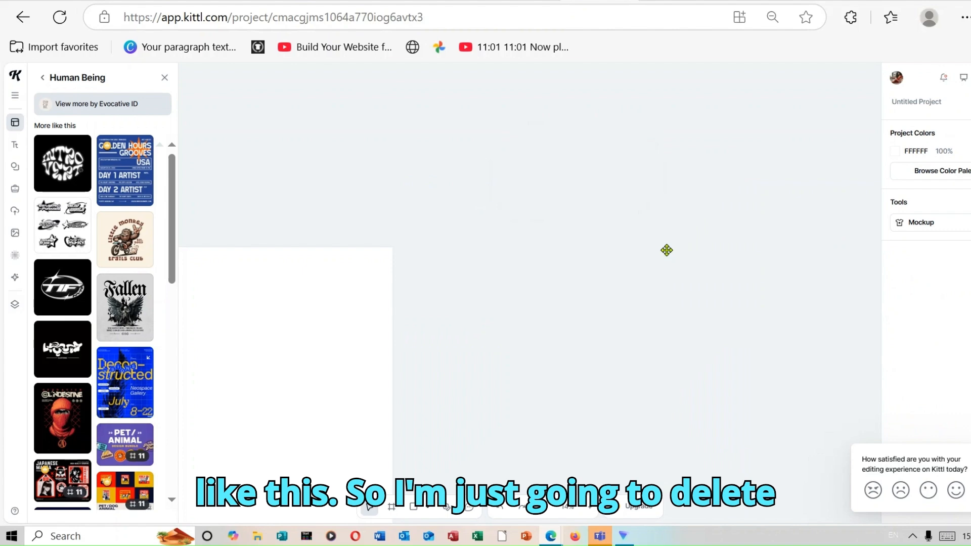
# - Move the blank T-Shirt artboard to the middle of the canvas and set Kittl AI's Design Generator to make a T-shirt
pyautogui.moveTo(295, 314); pyautogui.dragTo(467, 190)
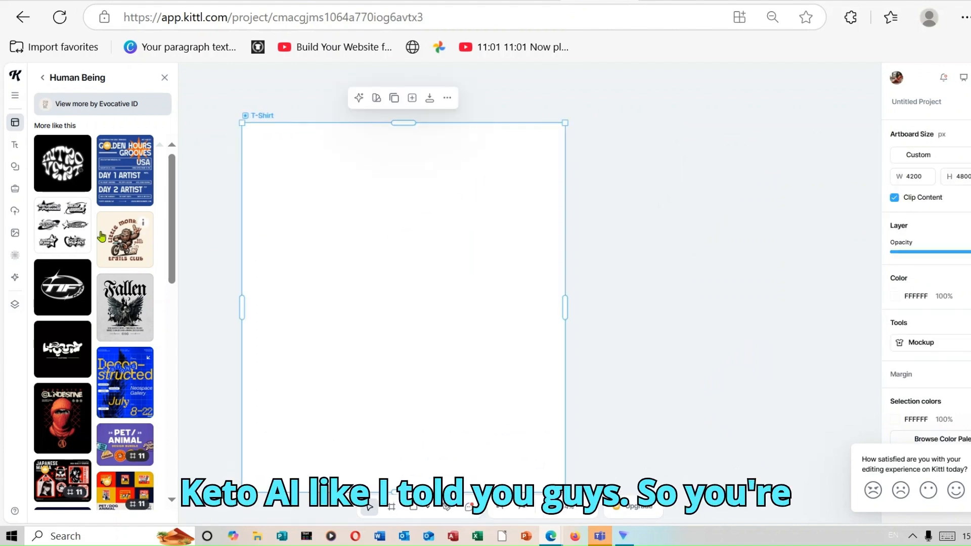
pyautogui.click(15, 281)
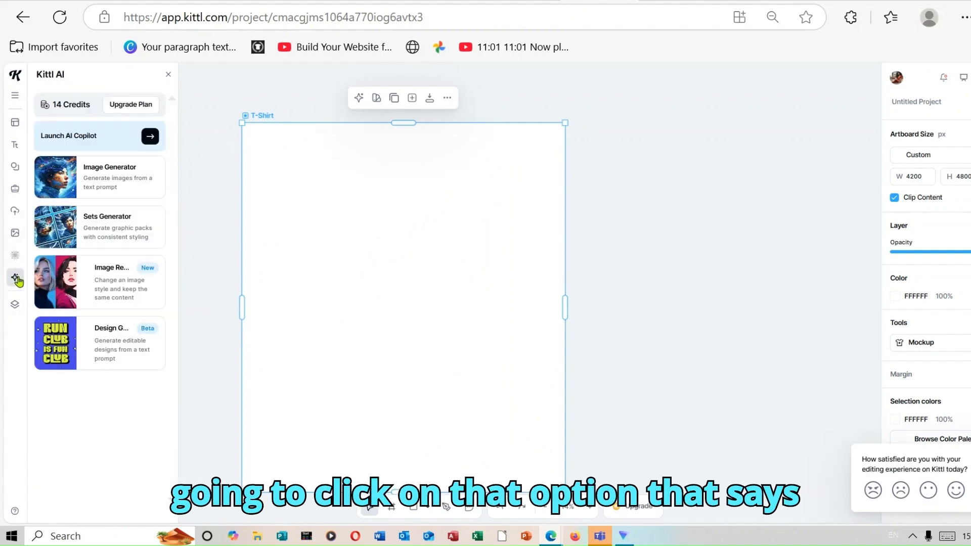
pyautogui.click(123, 340)
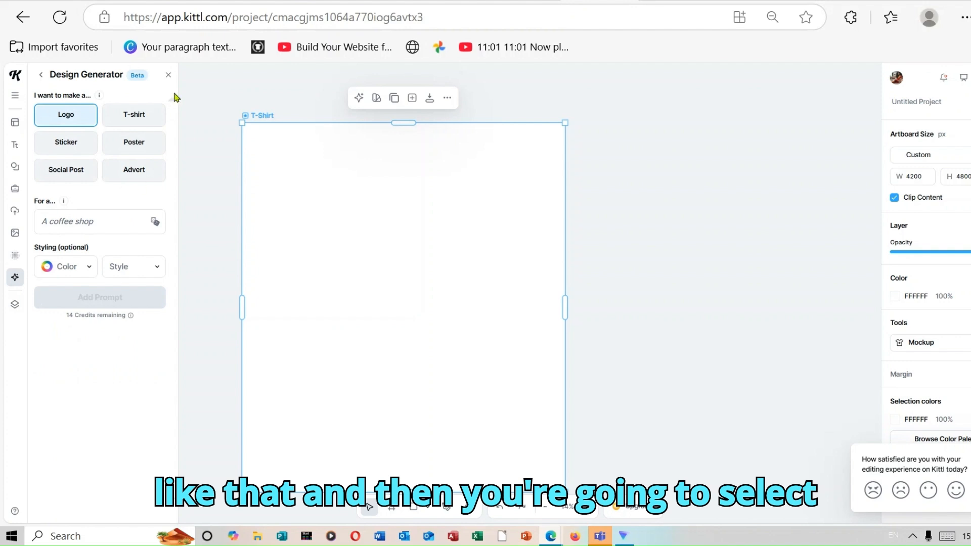
pyautogui.click(136, 122)
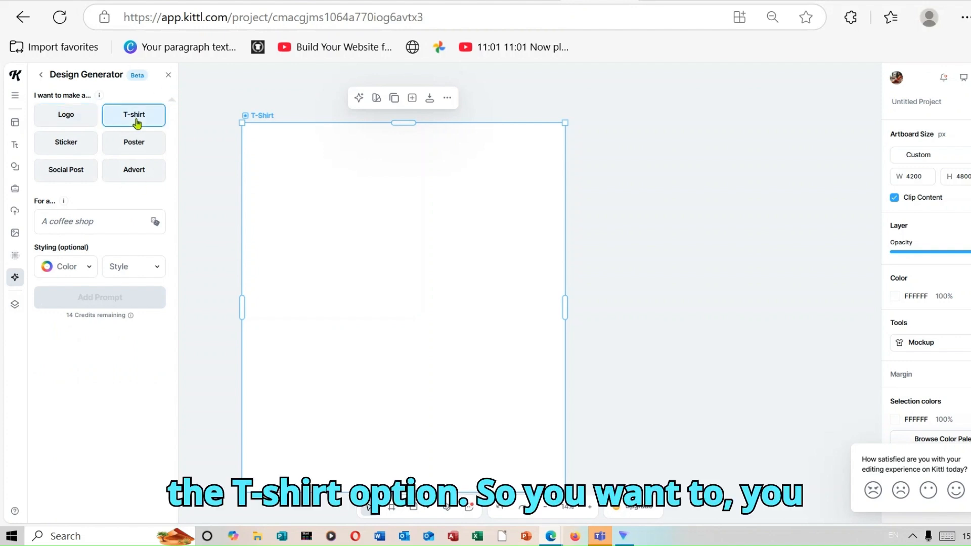
pyautogui.click(87, 227)
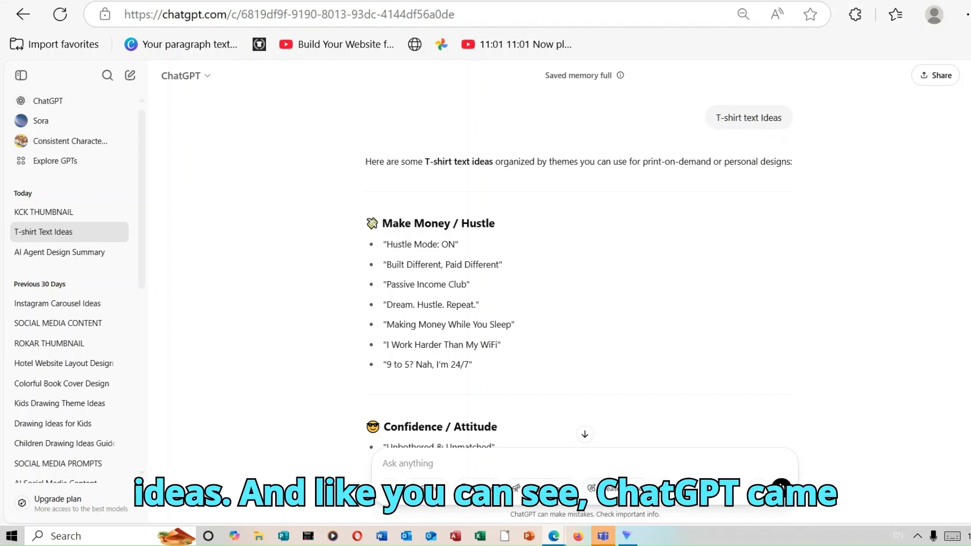
# - Switch to the ChatGPT chat of T-shirt text ideas and copy the slogan "AI Is My Assistant, Not My Competition"
pyautogui.scroll(-2, 578, 263)
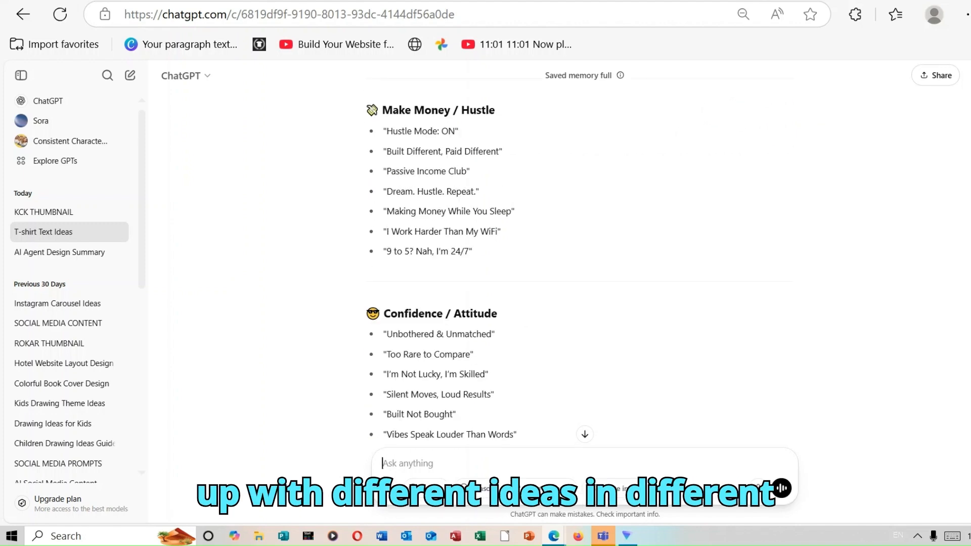
pyautogui.scroll(-7, 579, 253)
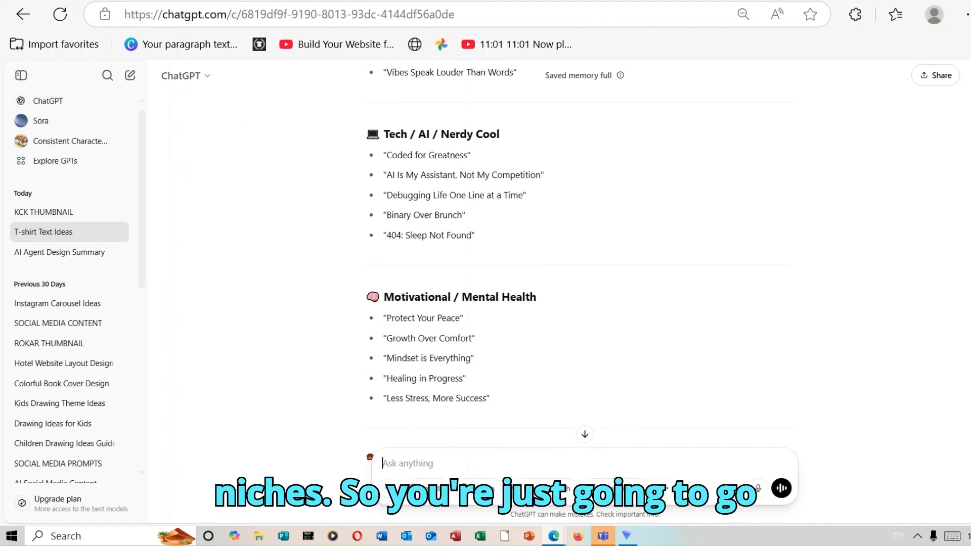
pyautogui.scroll(-5, 578, 253)
pyautogui.scroll(-7, 579, 253)
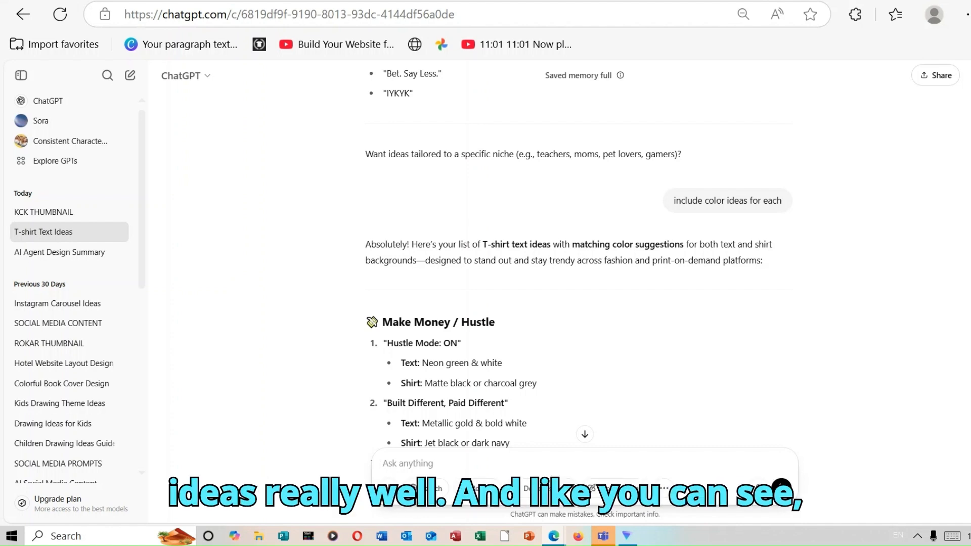
pyautogui.scroll(-3, 495, 168)
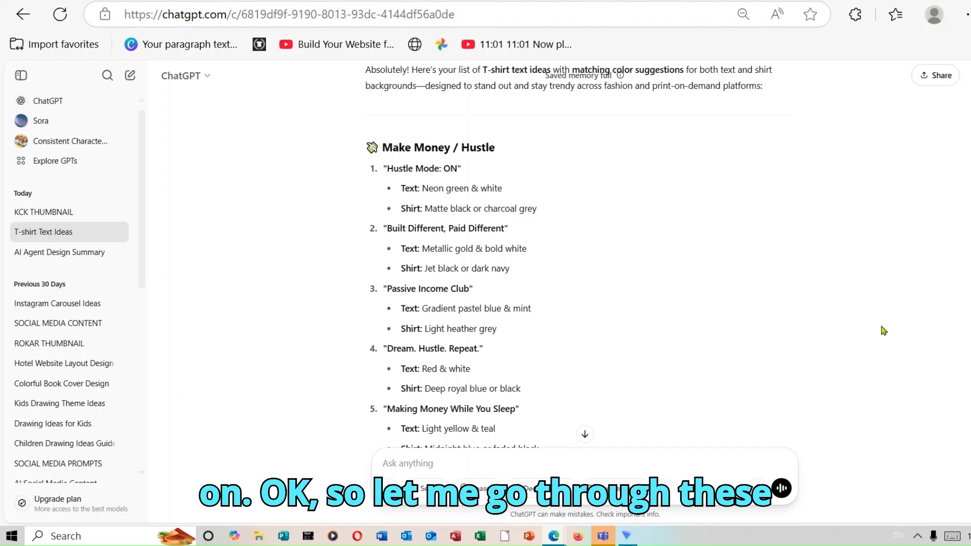
pyautogui.scroll(-4, 579, 253)
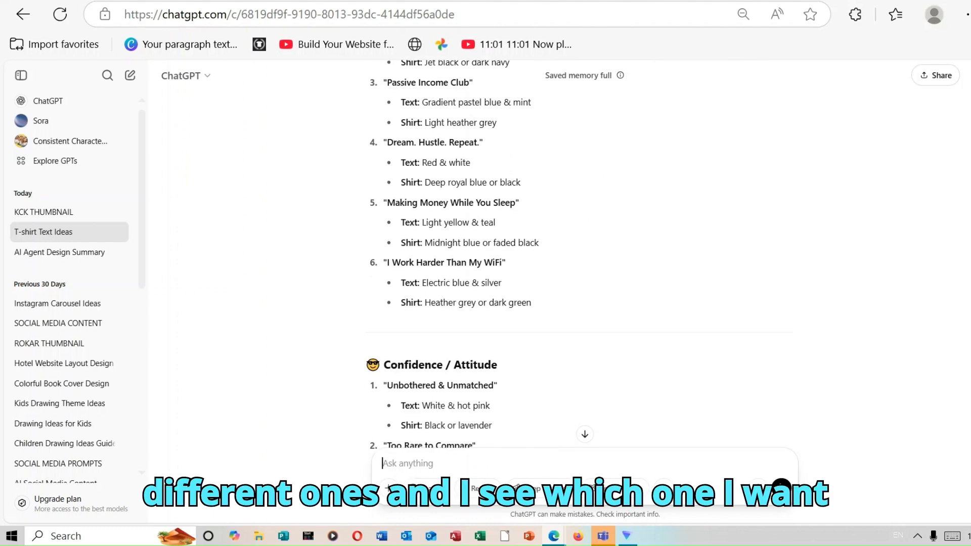
pyautogui.scroll(-13, 579, 278)
pyautogui.moveTo(388, 207); pyautogui.dragTo(547, 206)
pyautogui.hotkey('ctrl', 'c')
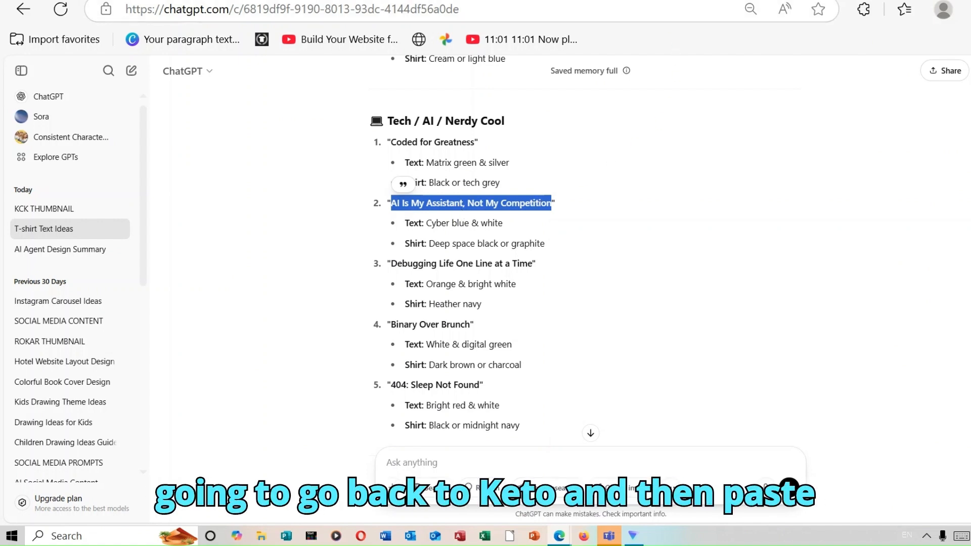
# - Return to Kittl and enter "AI Is My Assistant, Not My Competition" as the subject of the T-shirt design
pyautogui.click(644, 4)
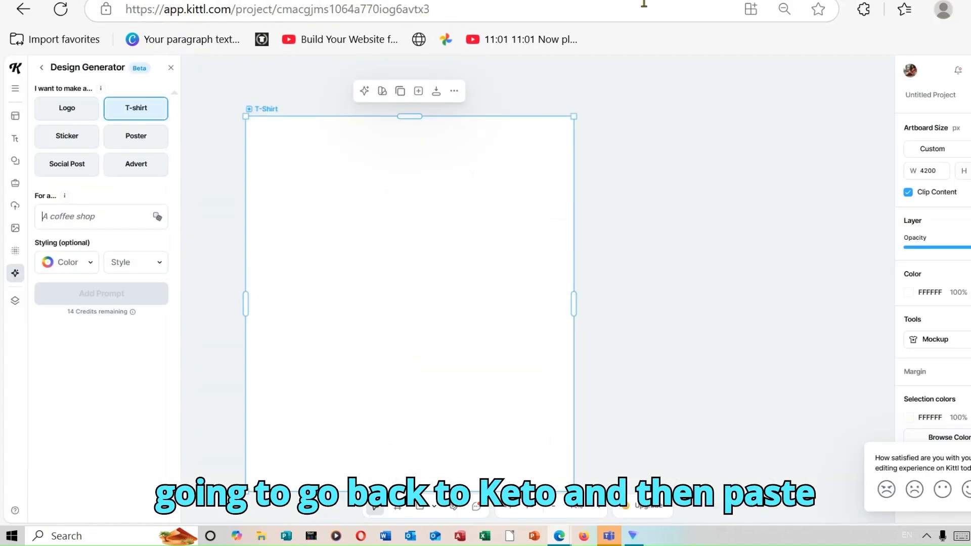
pyautogui.rightClick(87, 217)
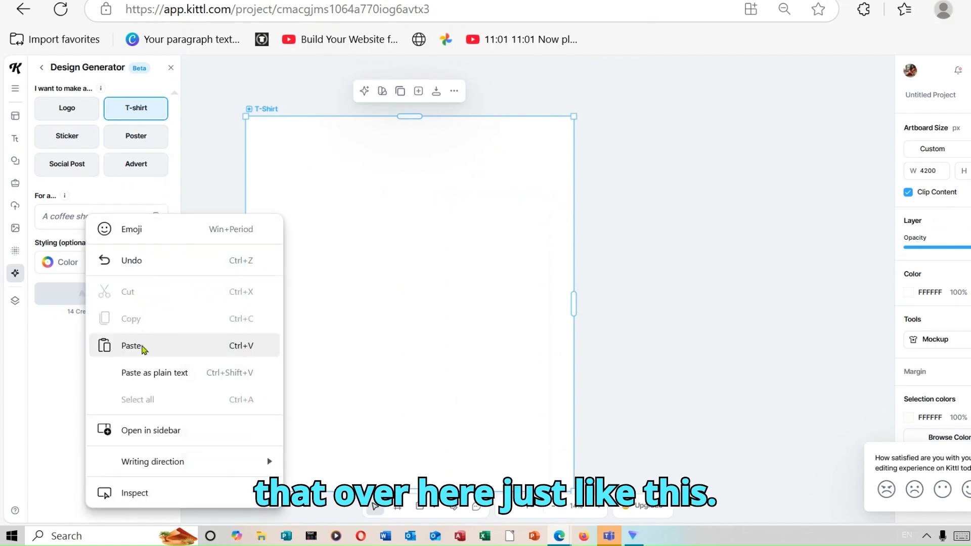
pyautogui.click(131, 346)
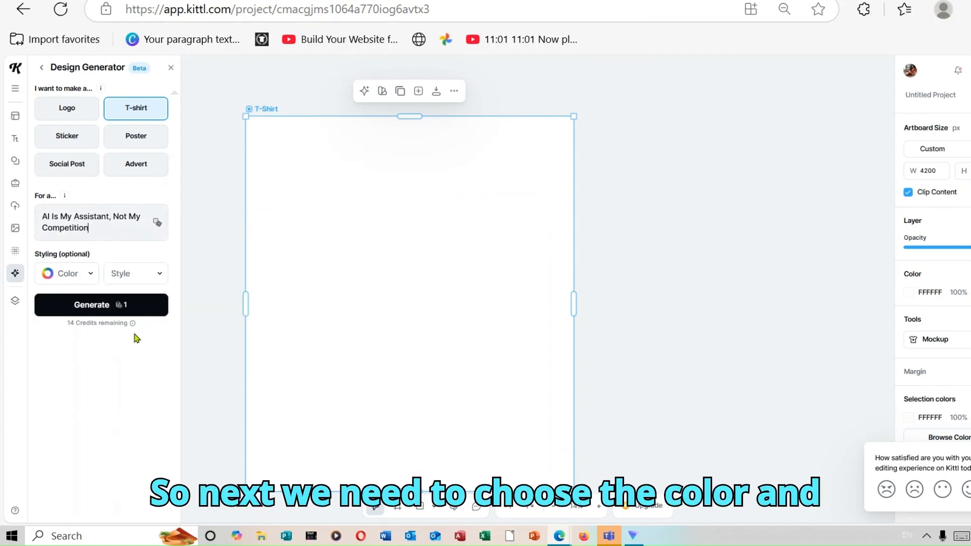
# - Copy the slogan's suggested text colors from ChatGPT and describe the design's palette in Kittl as "Text: Cyber blue & white"
pyautogui.click(91, 274)
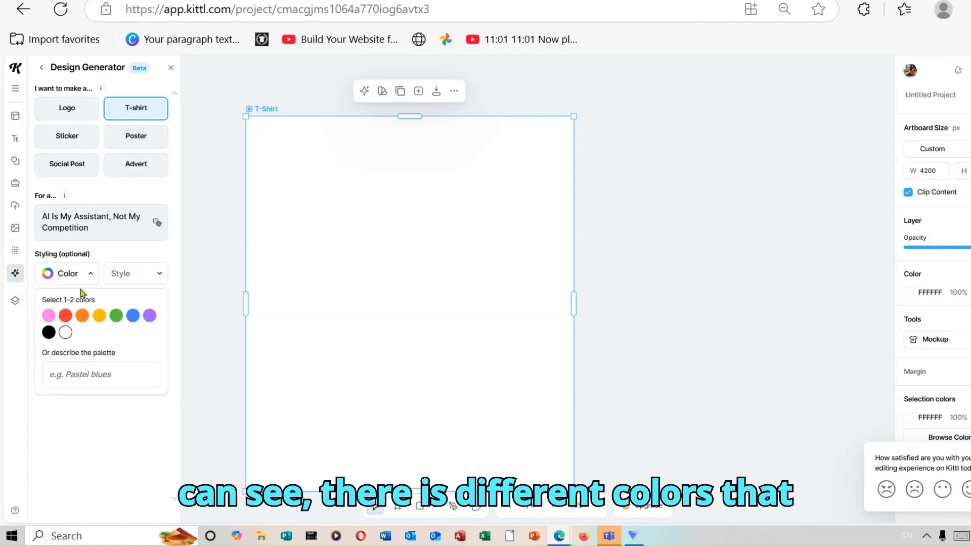
pyautogui.click(108, 377)
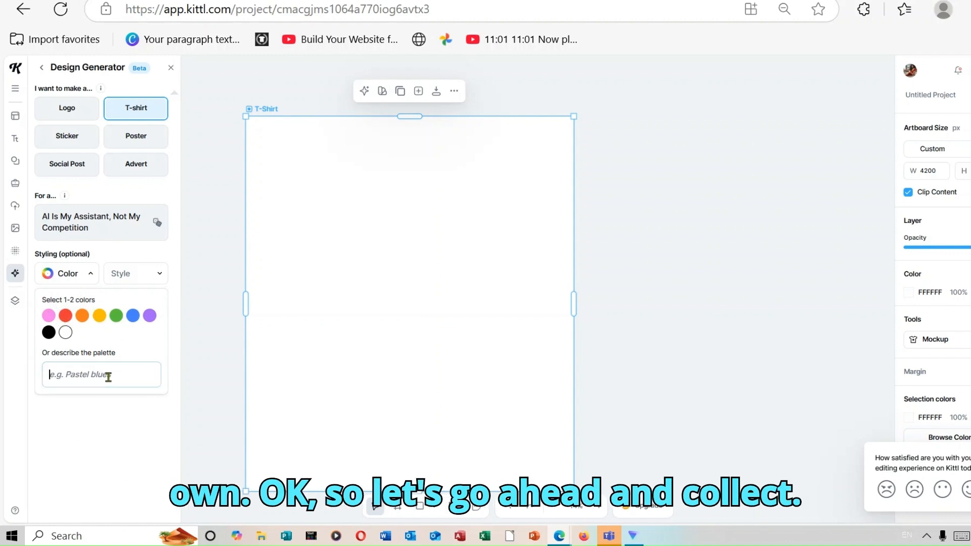
pyautogui.hotkey('ctrl', 'Tab')
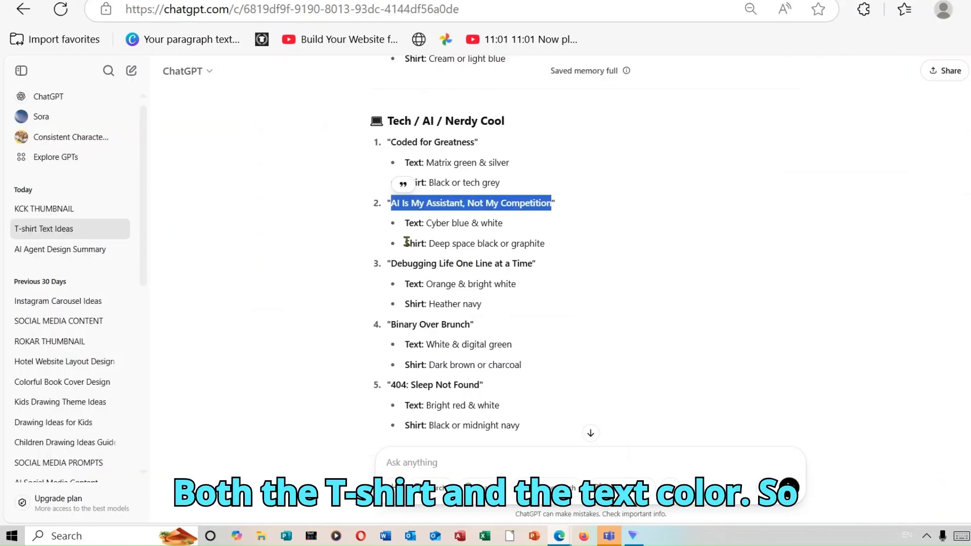
pyautogui.moveTo(406, 223); pyautogui.dragTo(491, 221)
pyautogui.rightClick(491, 221)
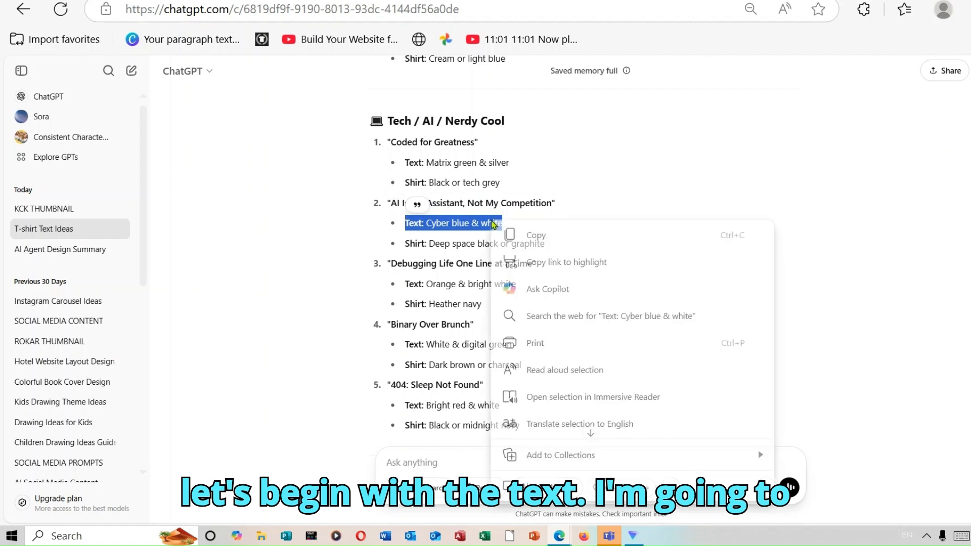
pyautogui.click(585, 237)
pyautogui.hotkey('ctrl', 'Tab')
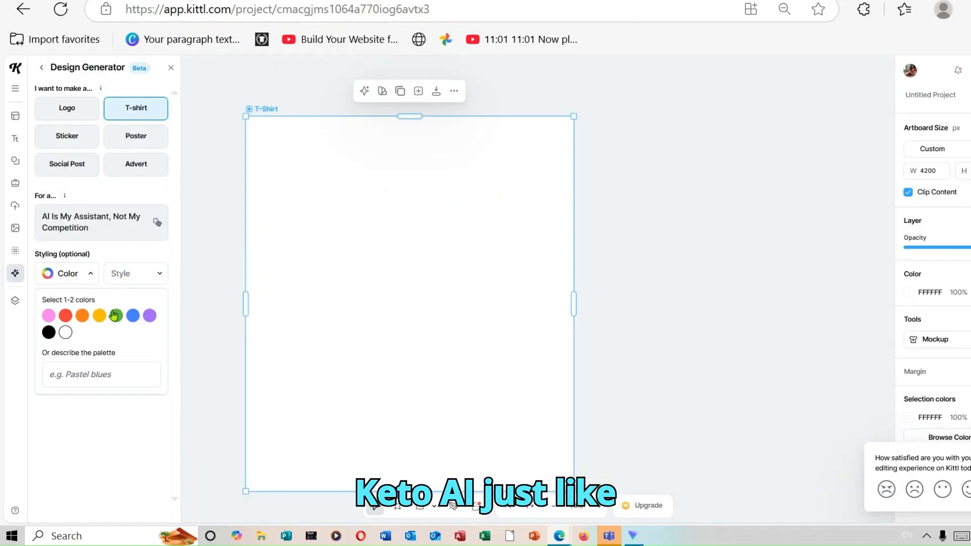
pyautogui.rightClick(81, 372)
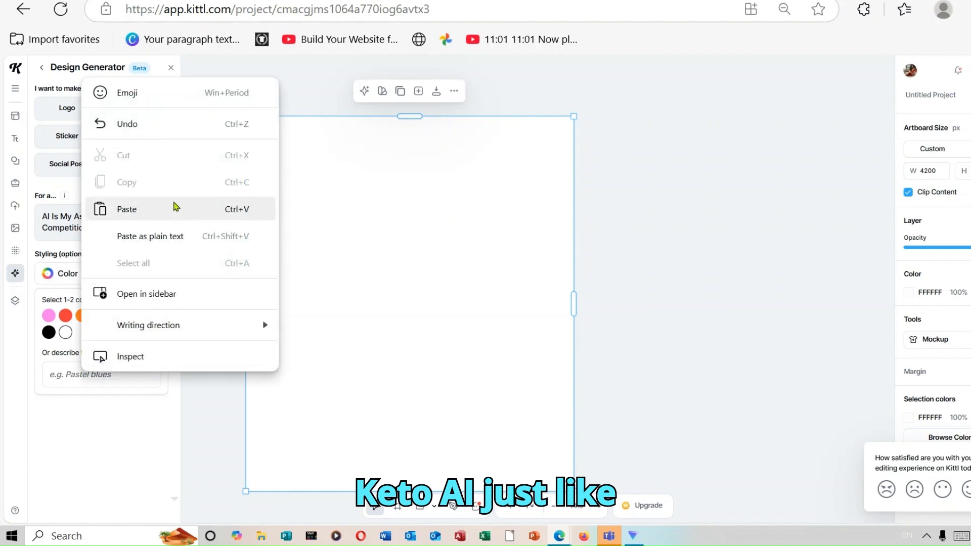
pyautogui.click(158, 214)
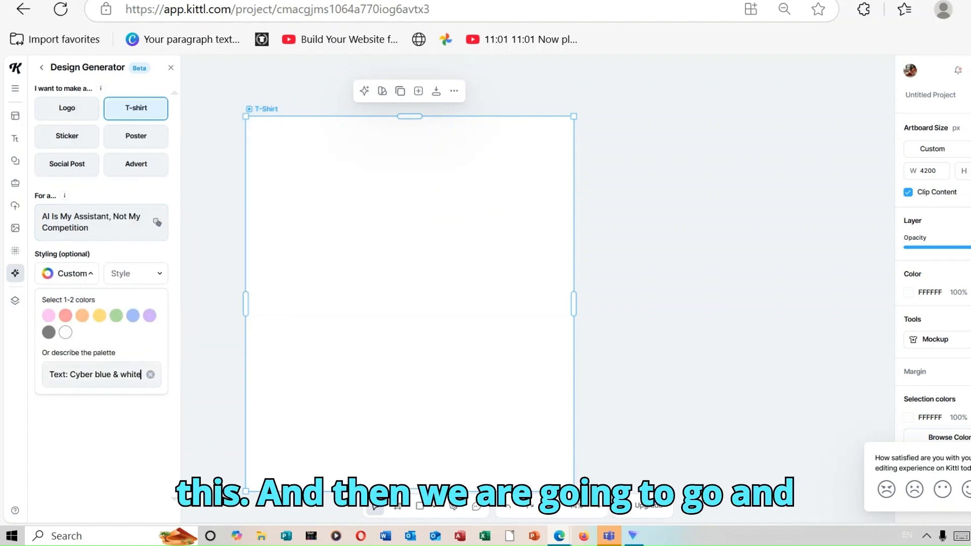
# - Switch to the ChatGPT chat and copy "Shirt: Deep space black" from the ideas under the "AI Is My Assistant" slogan
pyautogui.hotkey('ctrl', 'Tab')
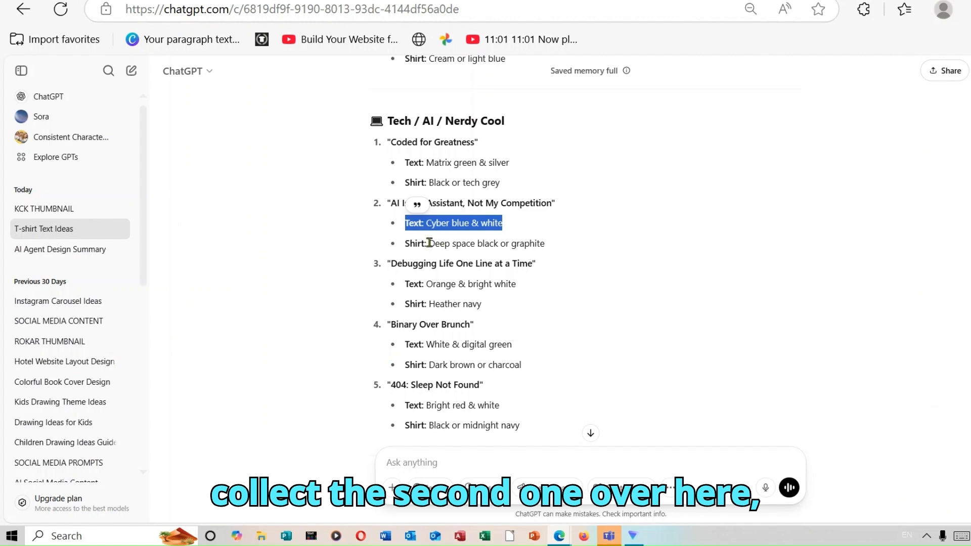
pyautogui.moveTo(404, 245); pyautogui.dragTo(498, 245)
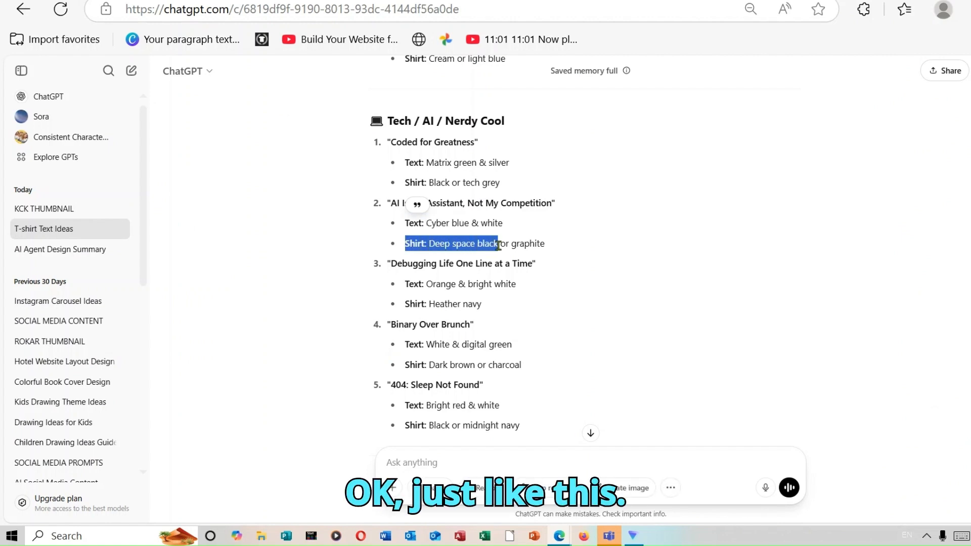
pyautogui.rightClick(485, 246)
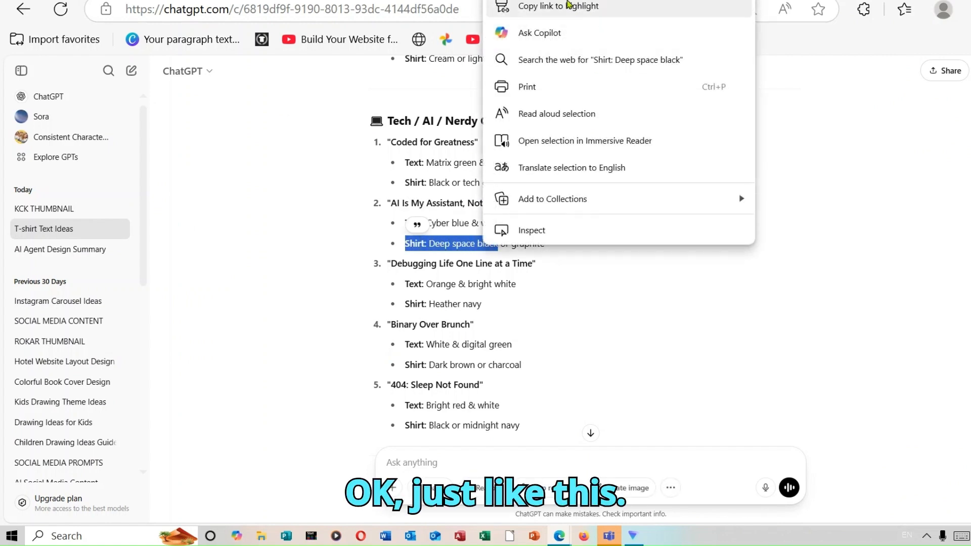
pyautogui.press('Escape')
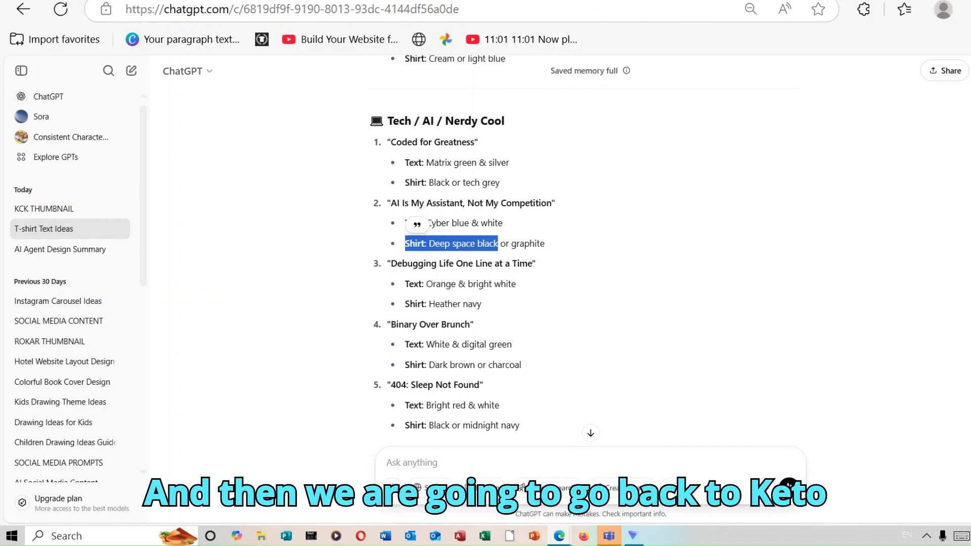
# - Return to Kittl and append "Shirt: Deep space black" to the palette description after "Text: Cyber blue & white"
pyautogui.click(582, 1)
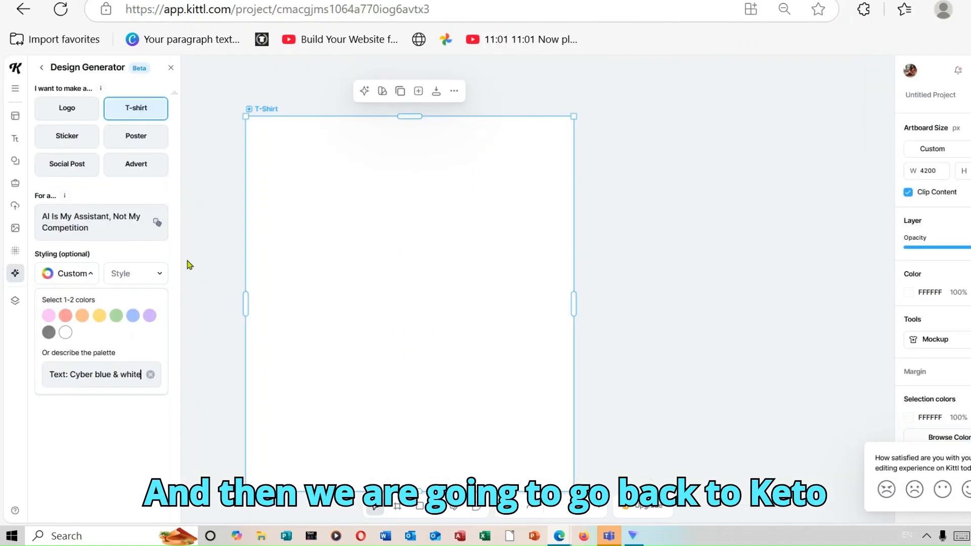
pyautogui.rightClick(144, 368)
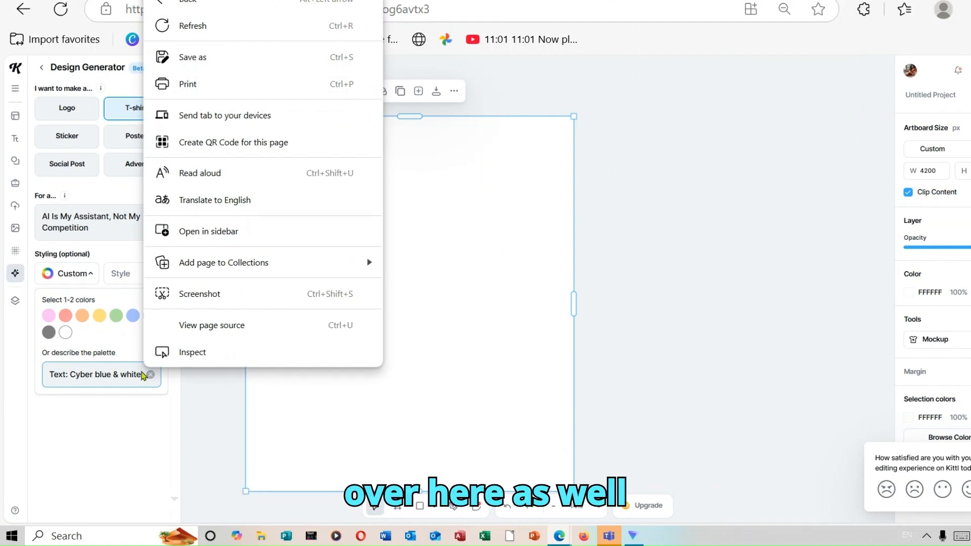
pyautogui.click(142, 374)
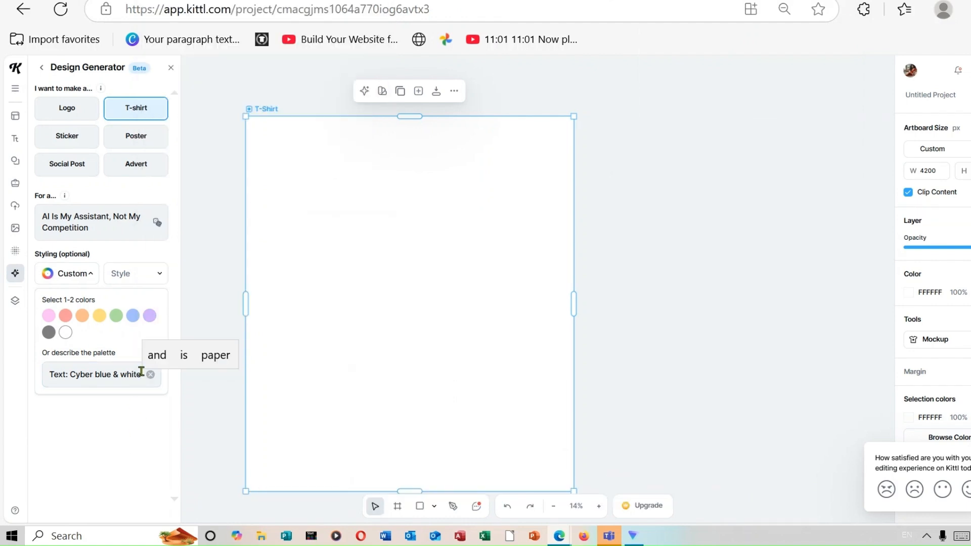
pyautogui.rightClick(142, 374)
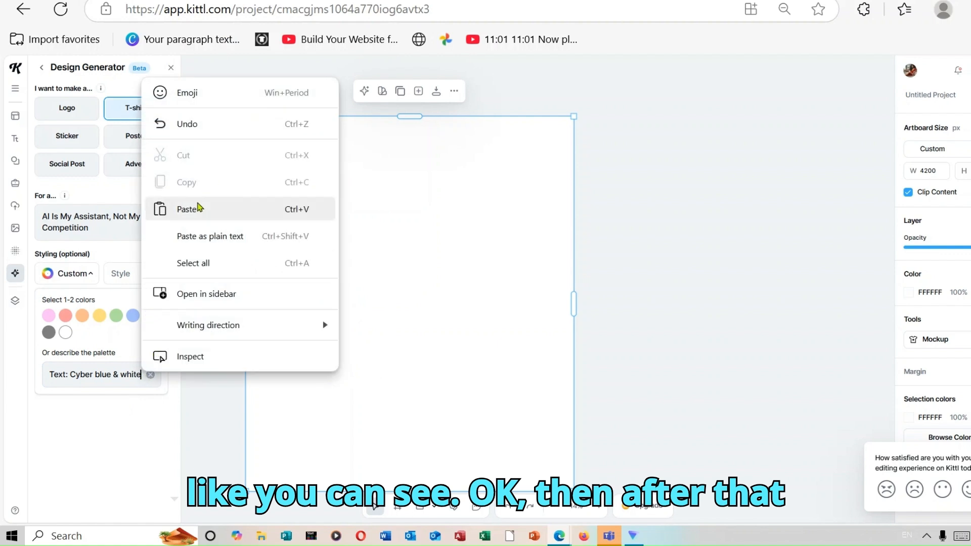
pyautogui.click(198, 209)
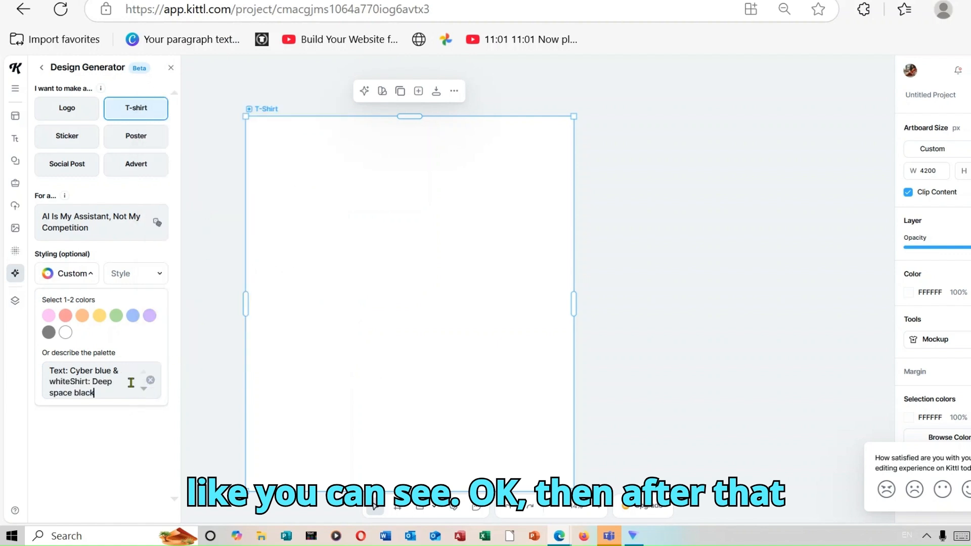
# - Choose the Cute style for the T-shirt design and generate the design variants
pyautogui.click(149, 275)
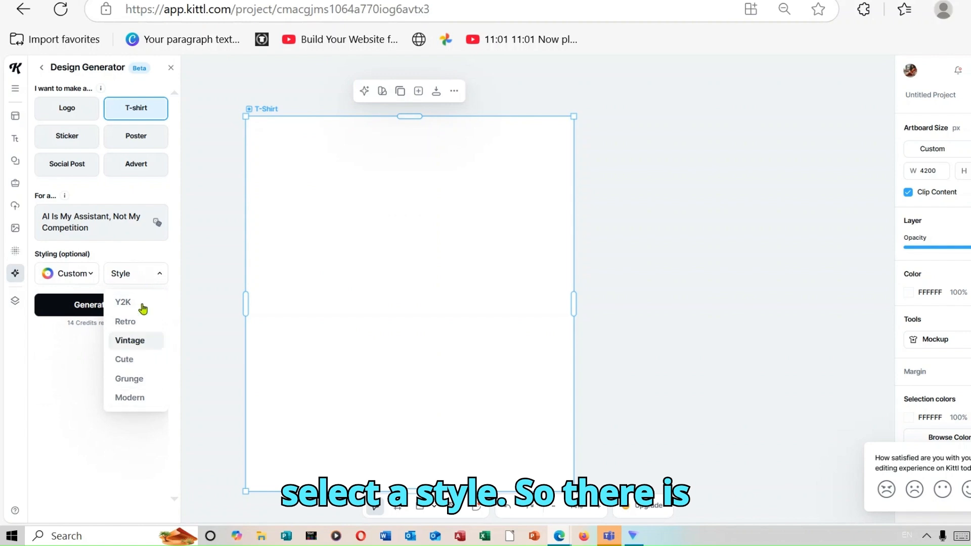
pyautogui.click(139, 360)
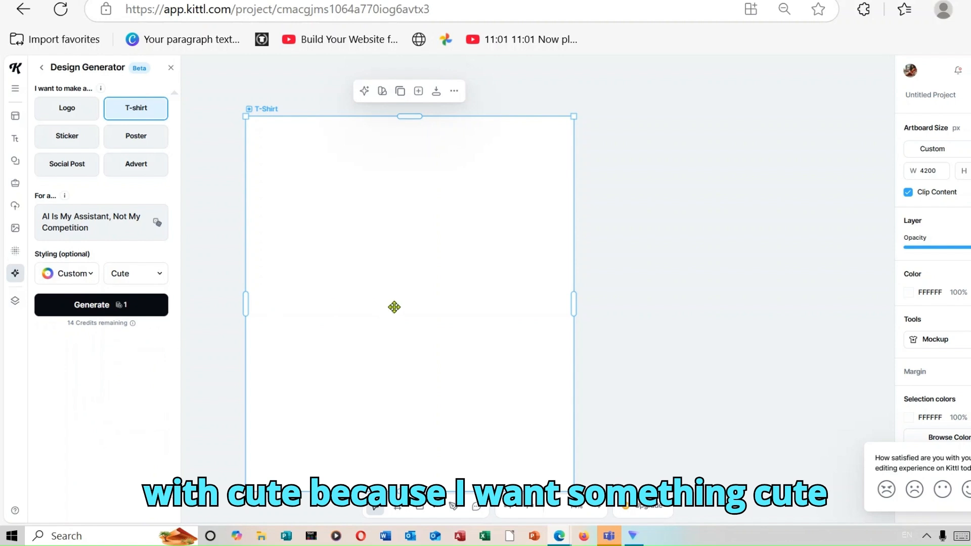
pyautogui.click(124, 305)
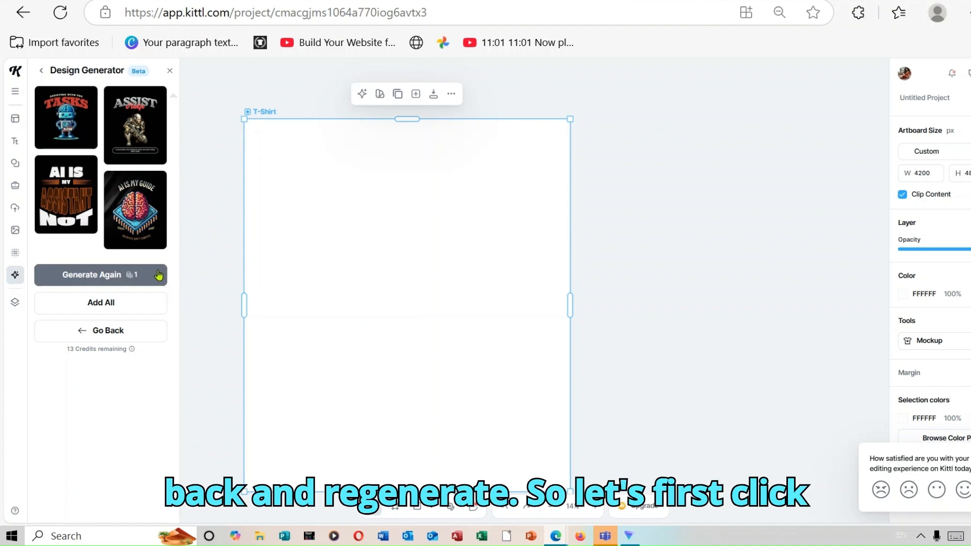
# - Change the T-shirt design's style to Y2K and generate a new set of variants
pyautogui.click(144, 305)
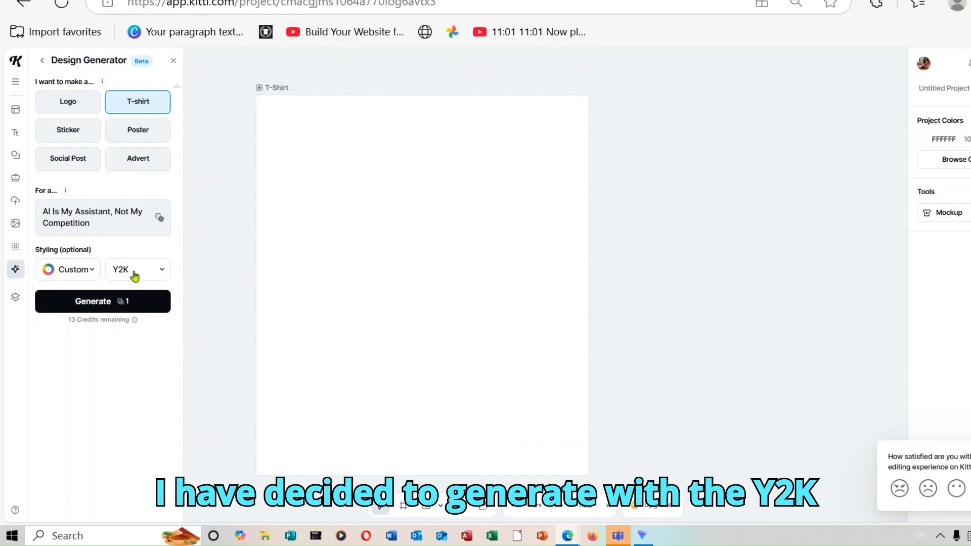
pyautogui.click(141, 302)
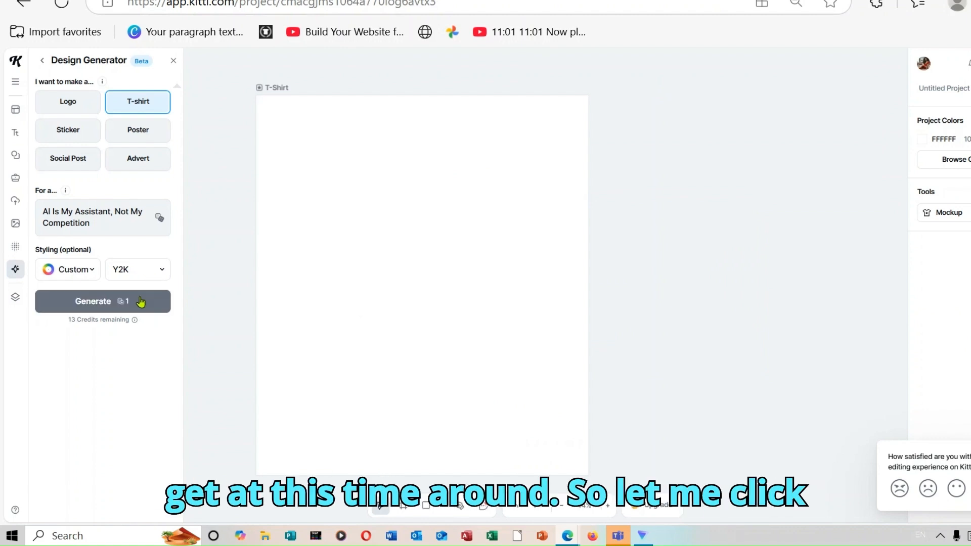
pyautogui.click(141, 302)
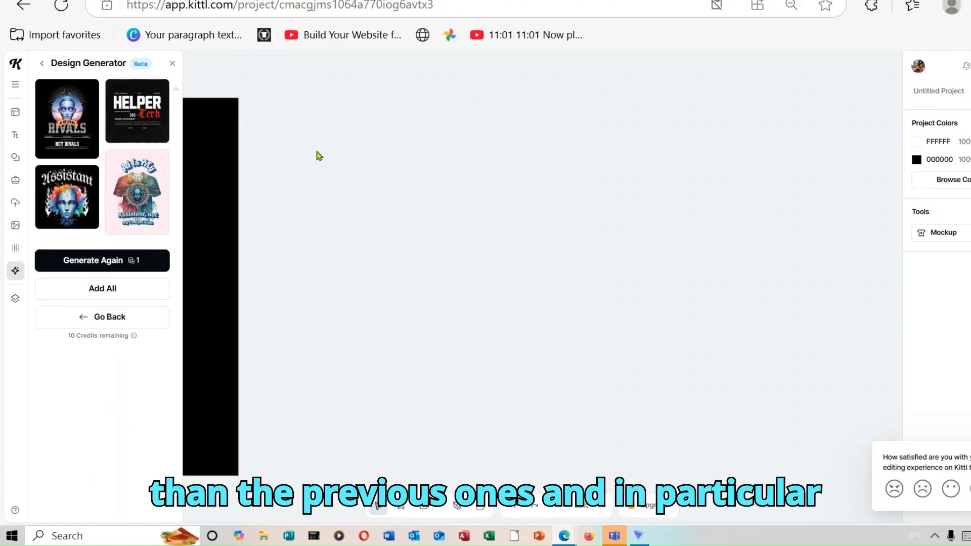
# - Try adding all the generated design variants to the canvas, and delete them again
pyautogui.moveTo(60, 205)
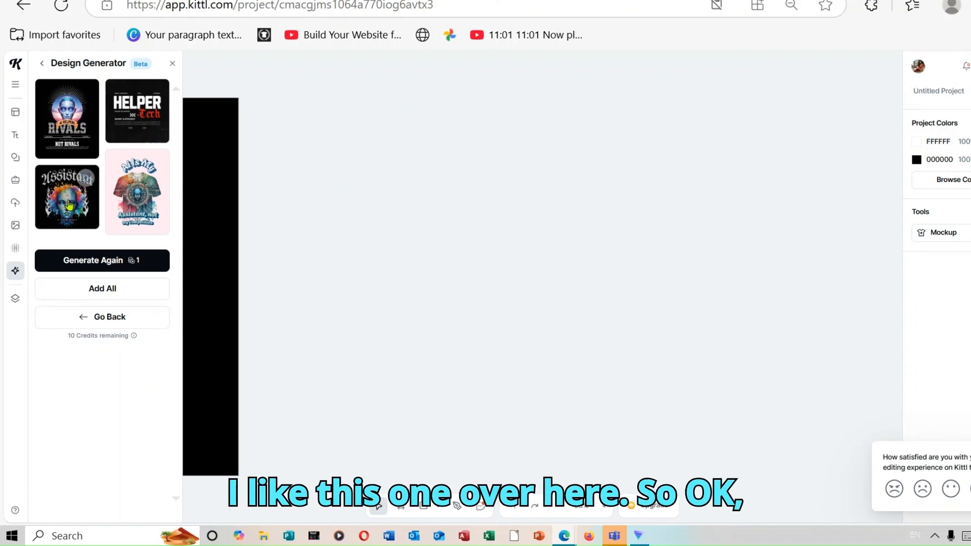
pyautogui.click(116, 295)
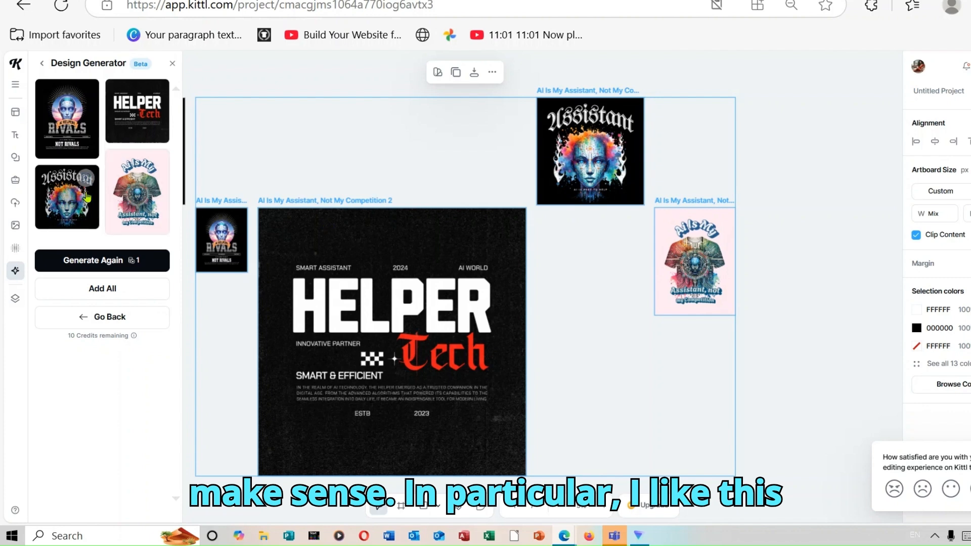
pyautogui.click(489, 74)
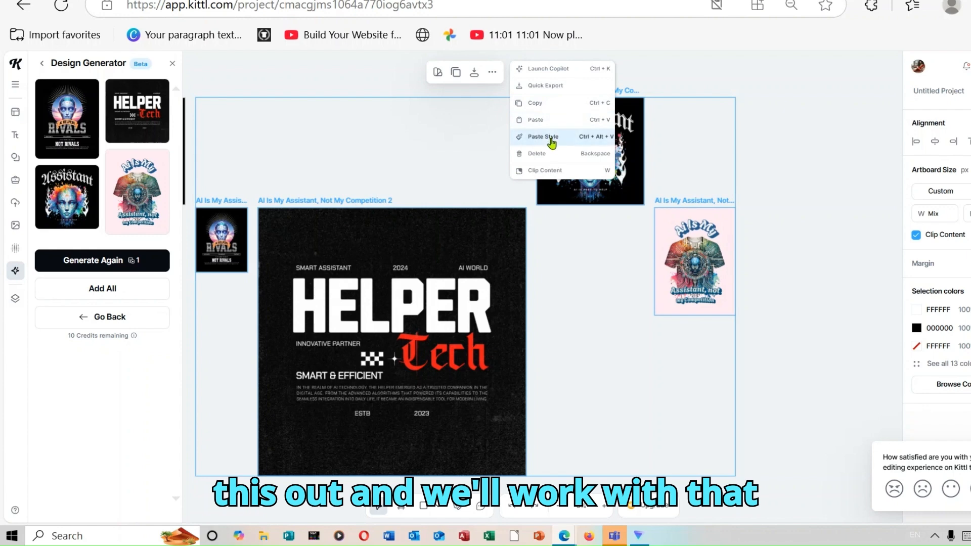
pyautogui.click(542, 154)
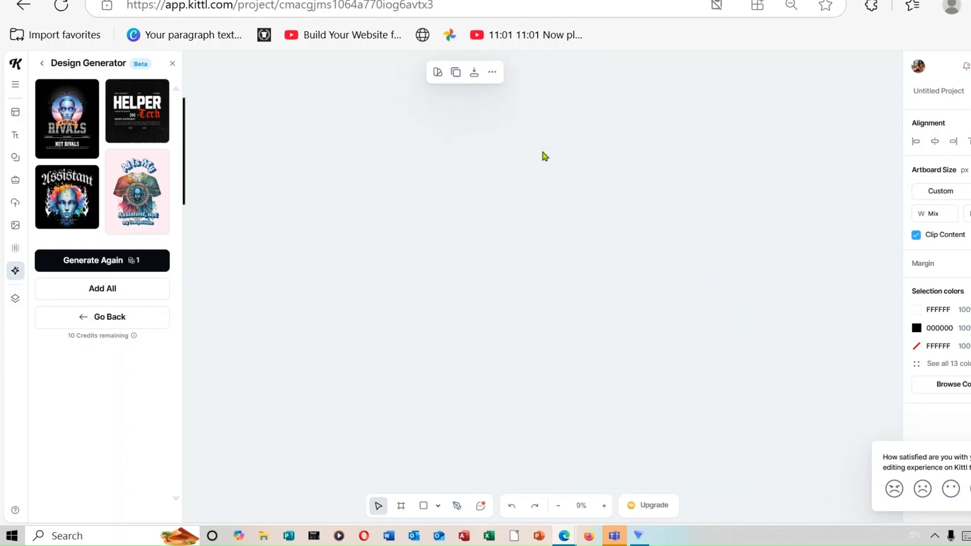
# - Add the generated "Assistant" design with the colorful AI face to the canvas and view its Kittl Copilot editing options
pyautogui.click(64, 197)
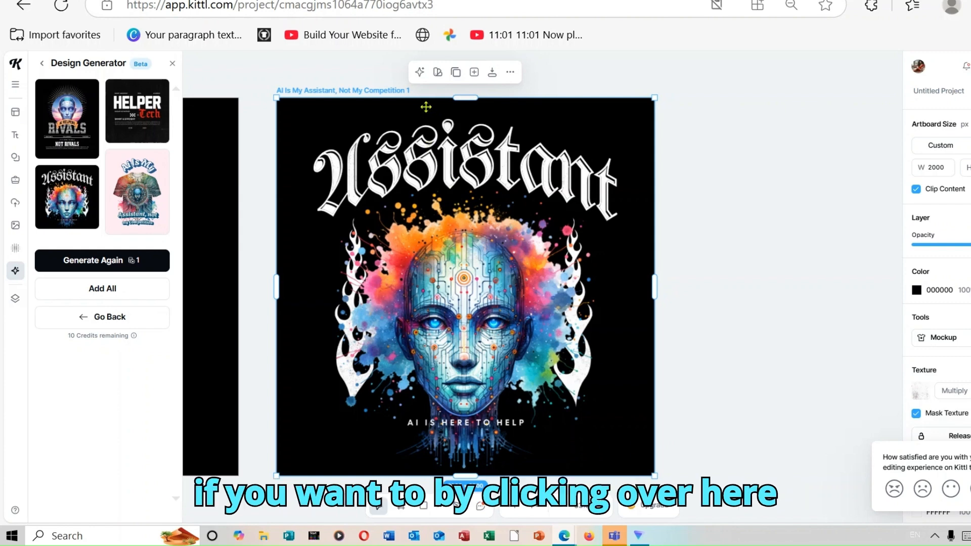
pyautogui.click(420, 72)
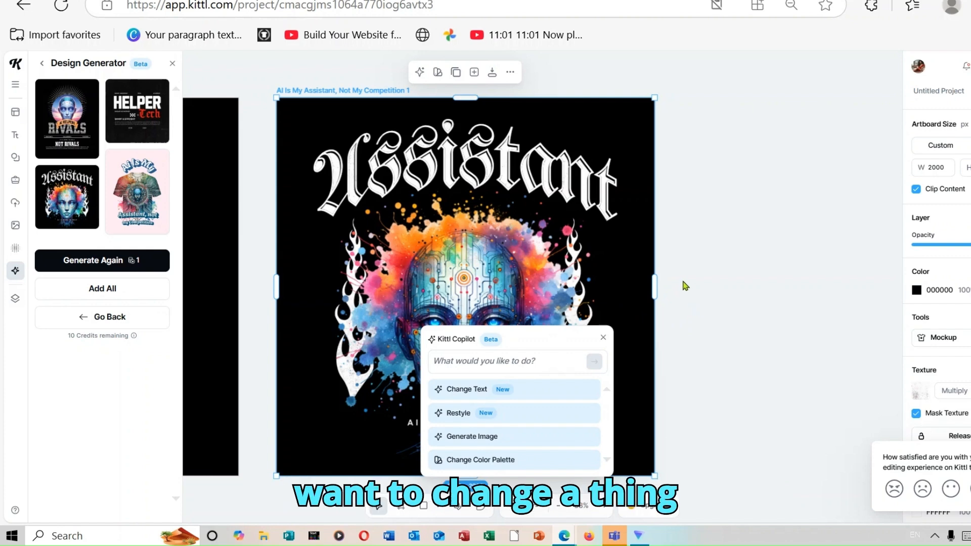
pyautogui.click(685, 241)
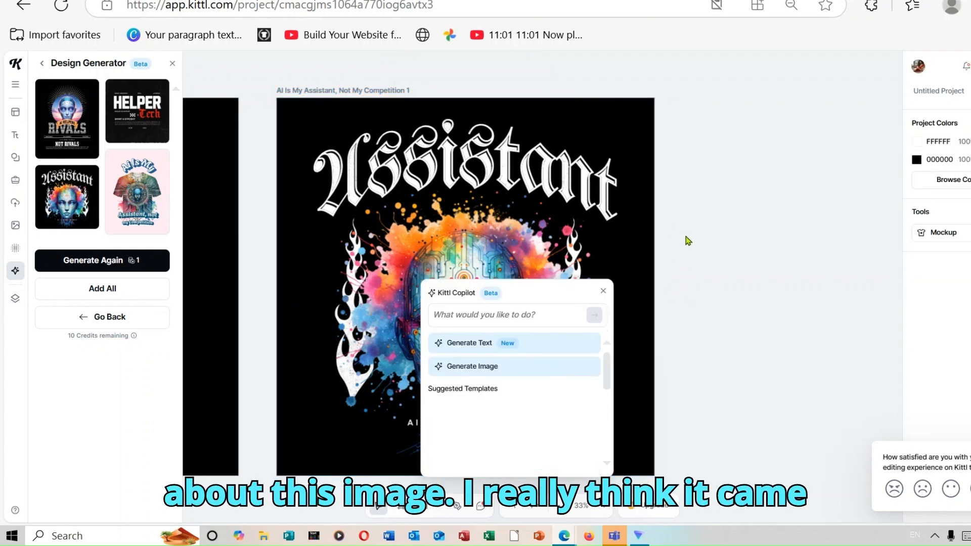
pyautogui.click(604, 292)
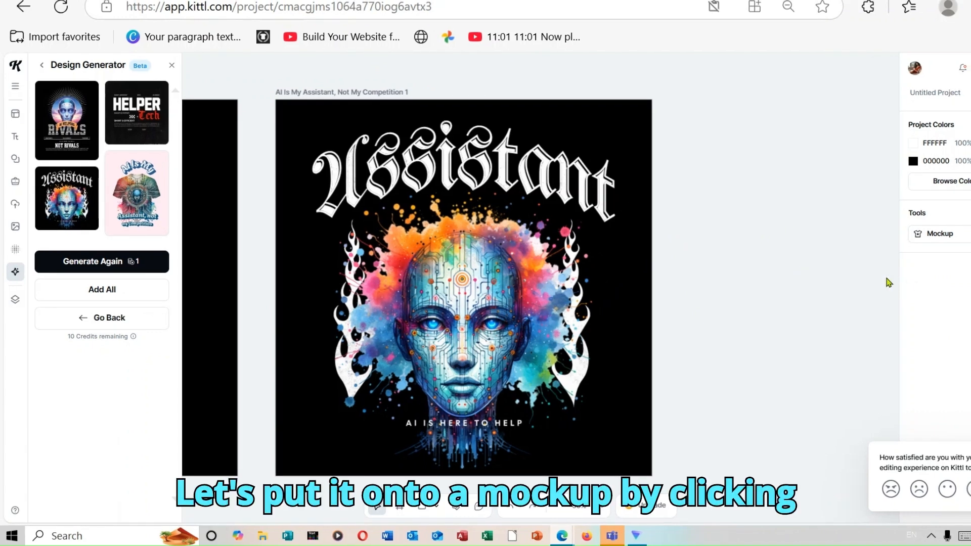
# - Create a mockup from the "AI Is My Assistant, Not My Competition 1" artboard
pyautogui.click(958, 237)
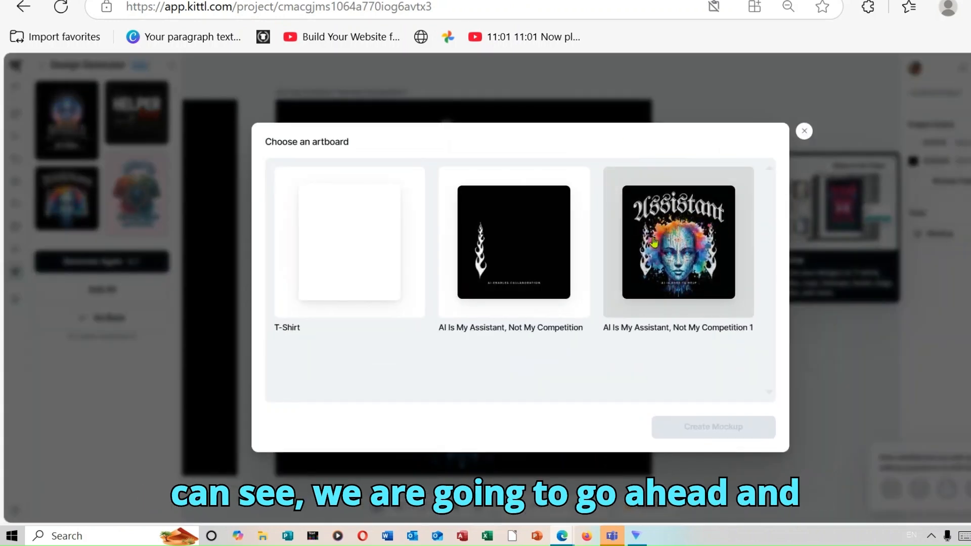
pyautogui.click(695, 232)
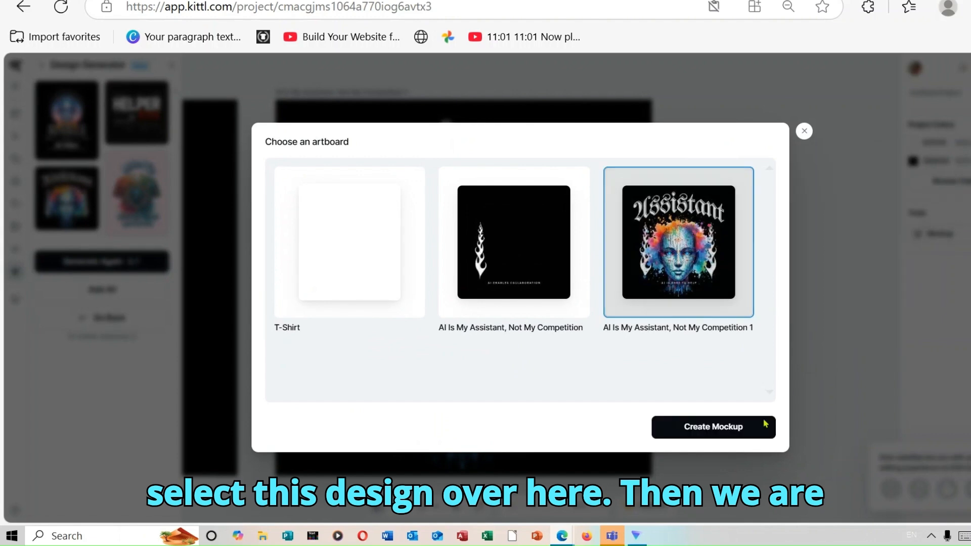
pyautogui.click(730, 434)
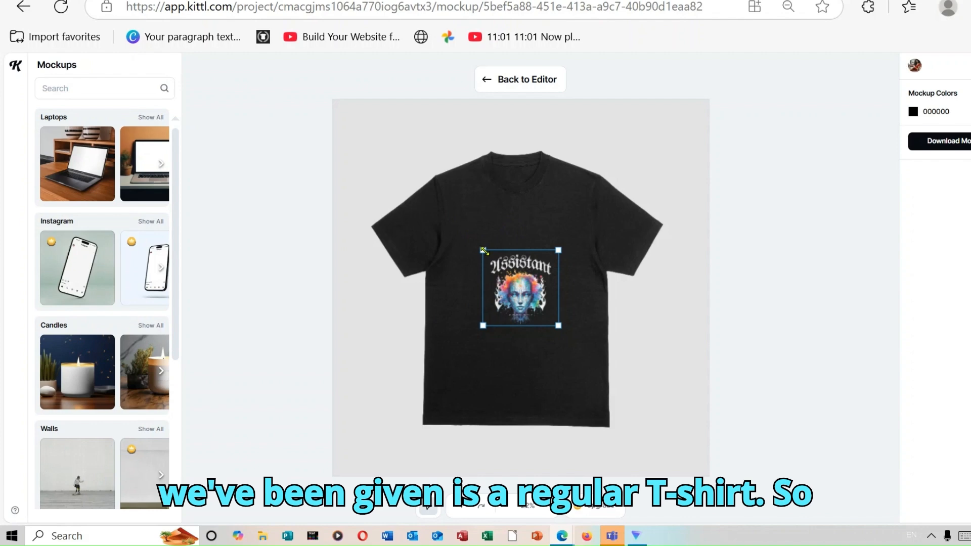
# - Enlarge the "Assistant" design to about twice its size and center it on the chest of the black T-shirt mockup
pyautogui.moveTo(484, 250); pyautogui.dragTo(434, 163)
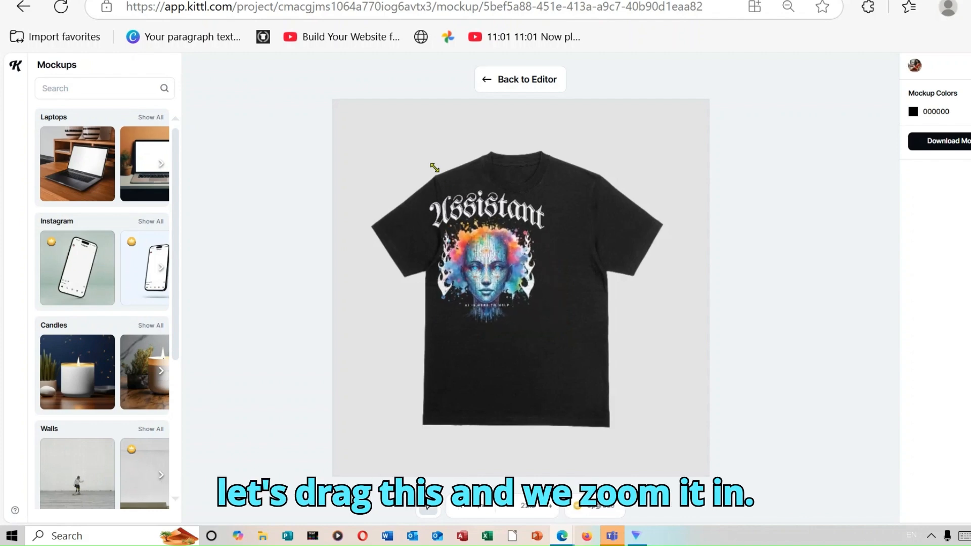
pyautogui.moveTo(485, 255); pyautogui.dragTo(502, 284)
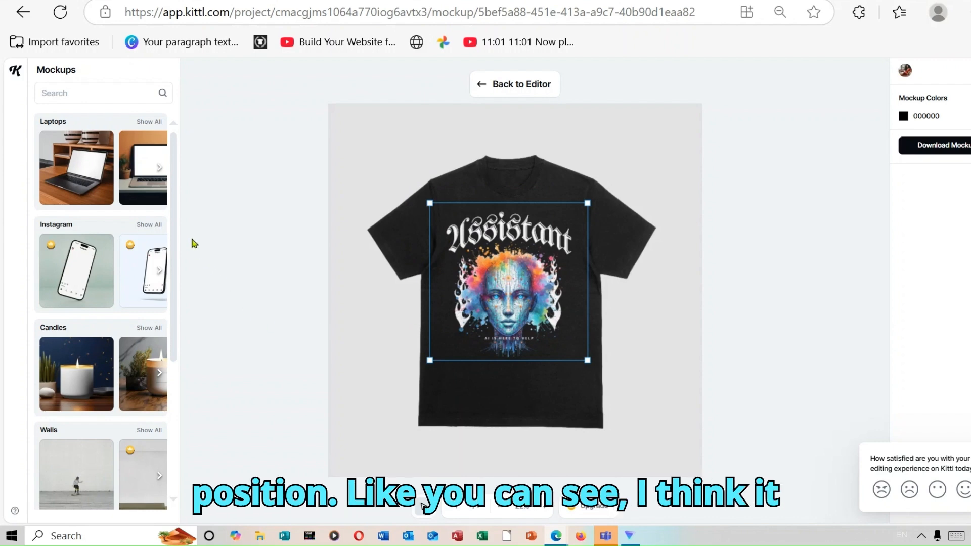
pyautogui.click(244, 240)
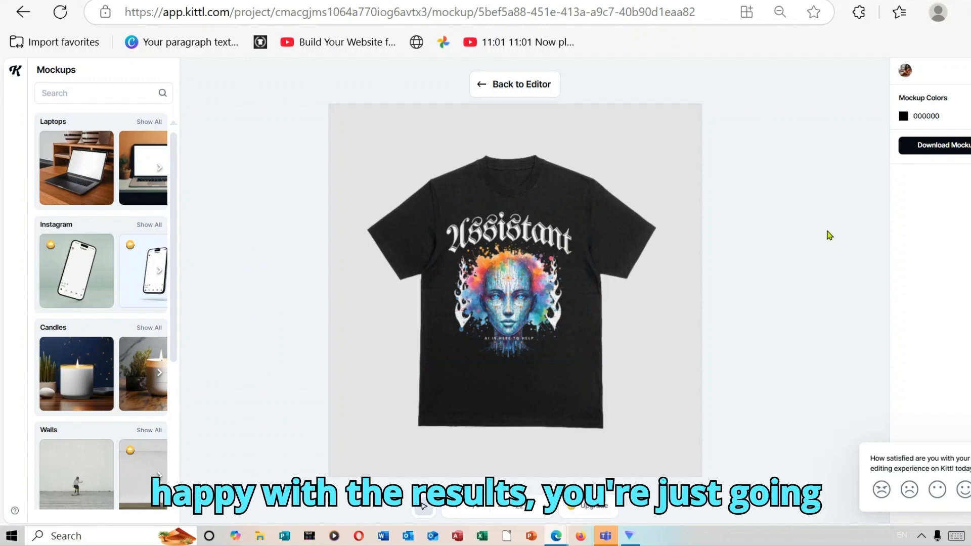
# - Download the black T-shirt mockup as an image and dismiss the list of downloads
pyautogui.click(938, 151)
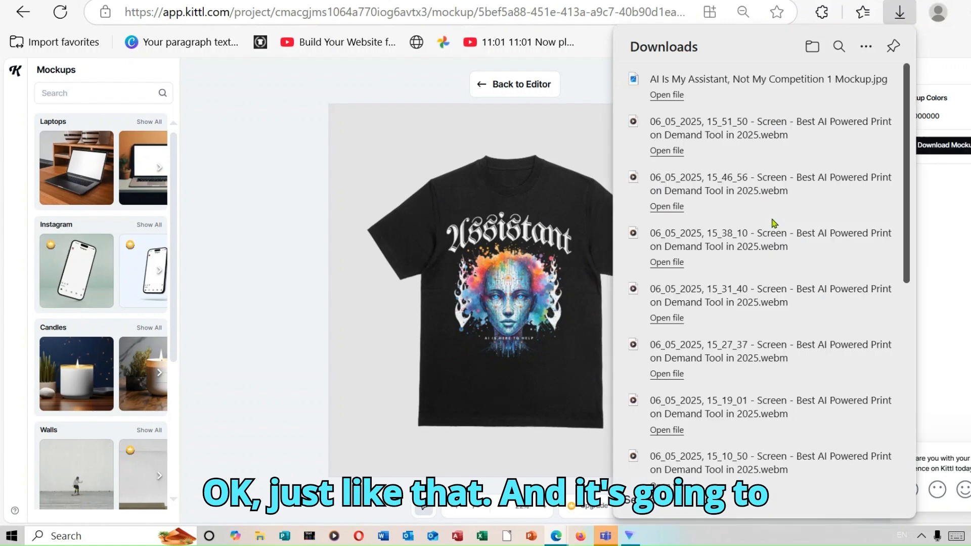
pyautogui.click(596, 86)
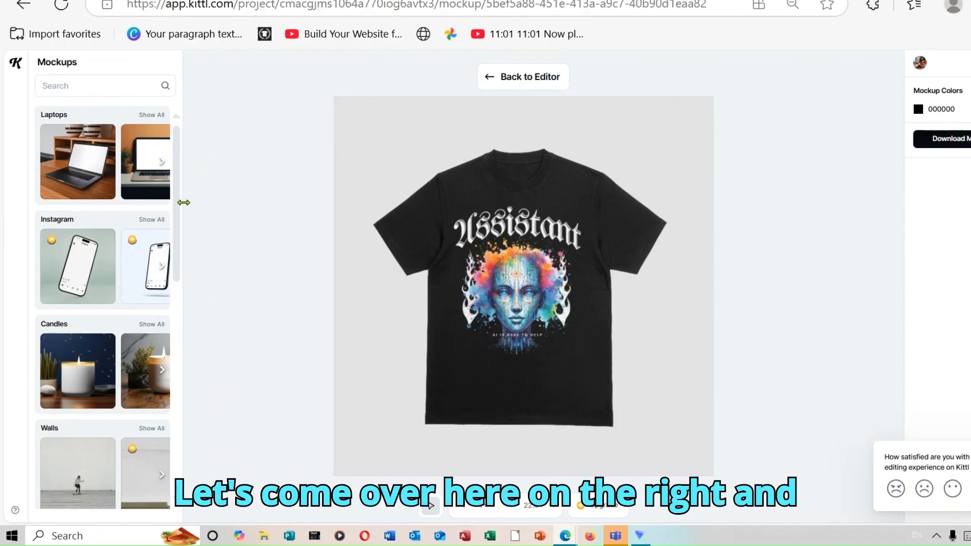
# - Show all T-shirt mockups and apply the design to the one of the man in sunglasses in a greenhouse
pyautogui.moveTo(178, 224); pyautogui.dragTo(169, 391)
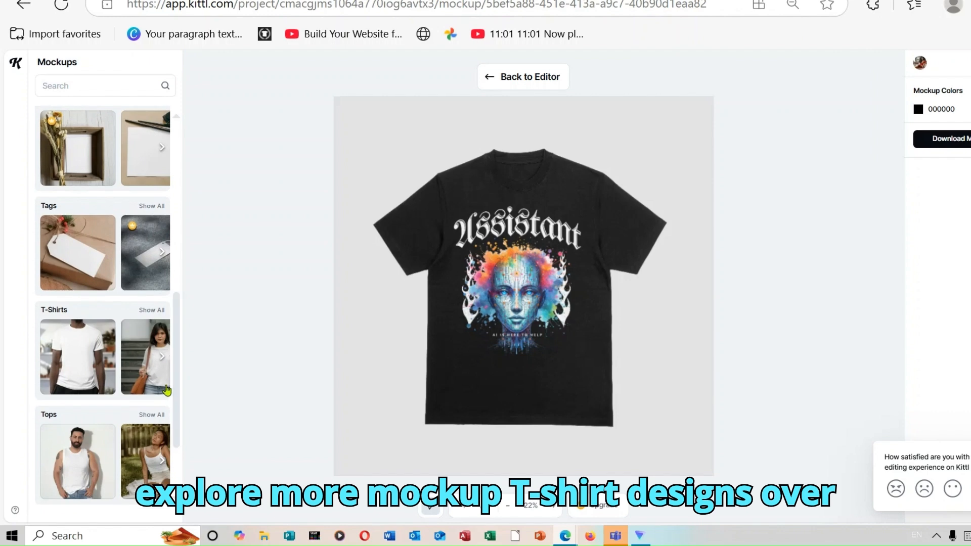
pyautogui.click(149, 311)
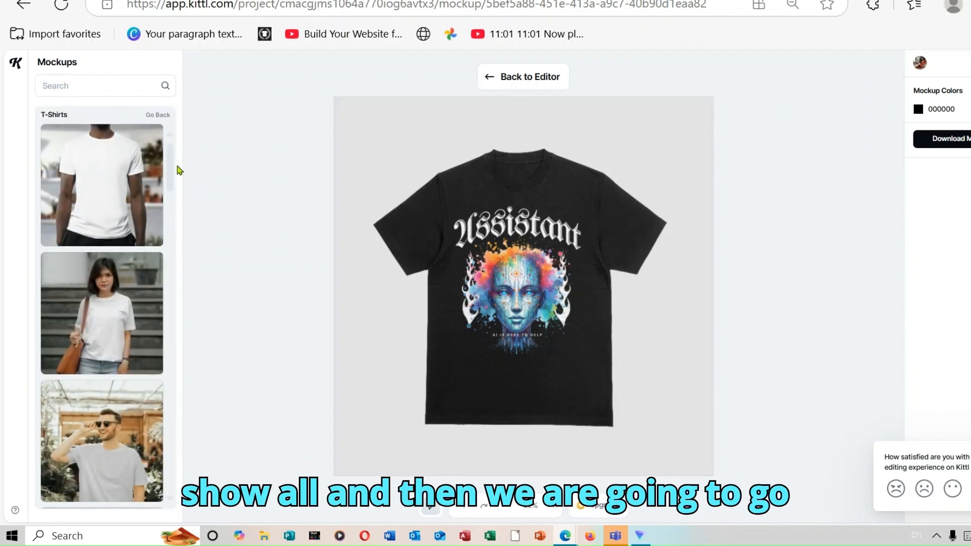
pyautogui.moveTo(172, 181)
pyautogui.mouseDown()
pyautogui.moveTo(172, 275)
pyautogui.moveTo(176, 199)
pyautogui.mouseUp()
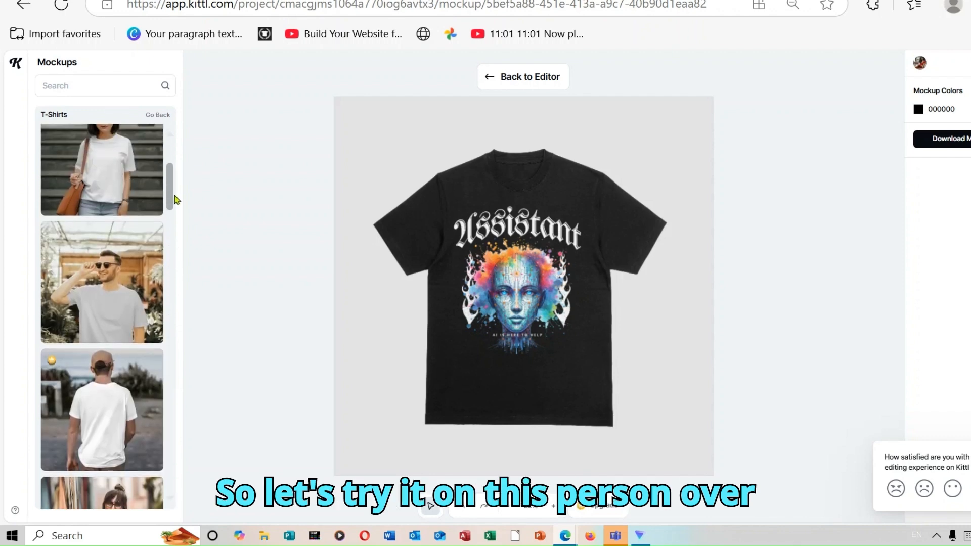
pyautogui.click(116, 275)
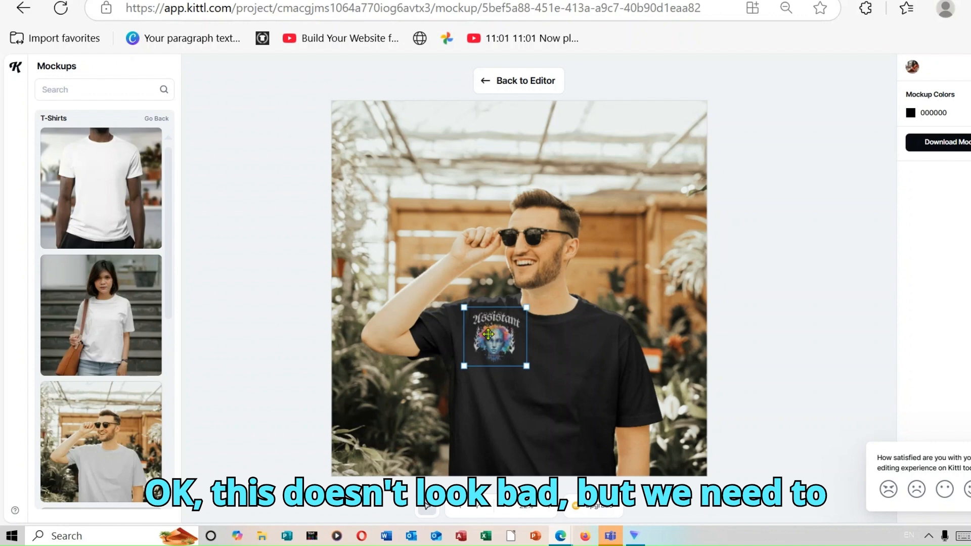
# - Enlarge the "Assistant" design on the greenhouse man's black T-shirt and center it to fill the chest
pyautogui.moveTo(488, 334); pyautogui.dragTo(533, 370)
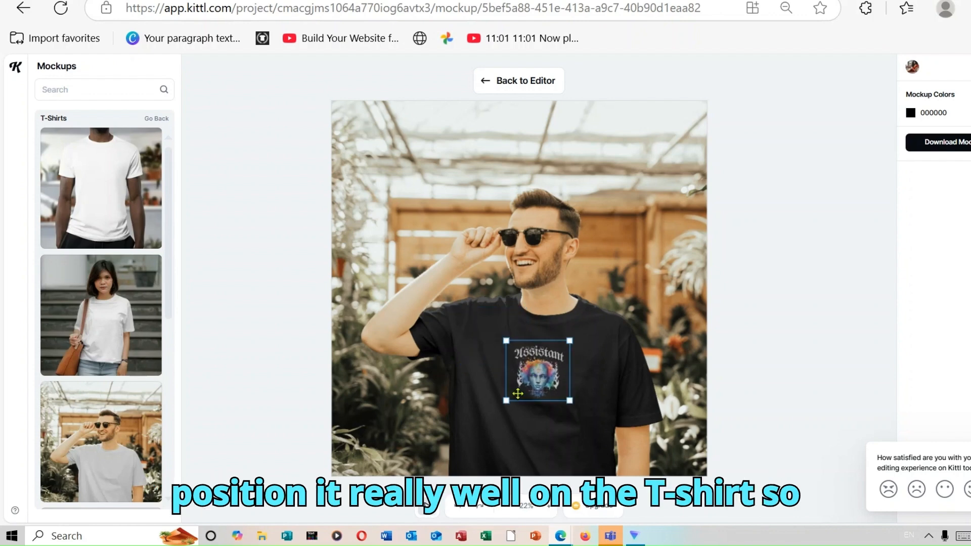
pyautogui.moveTo(506, 401); pyautogui.dragTo(445, 468)
pyautogui.moveTo(492, 424); pyautogui.dragTo(531, 414)
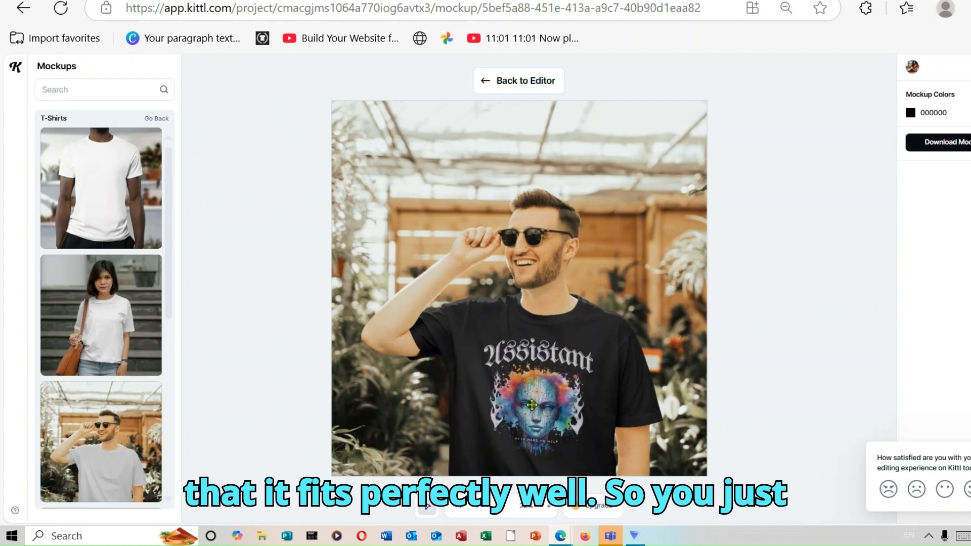
pyautogui.click(510, 434)
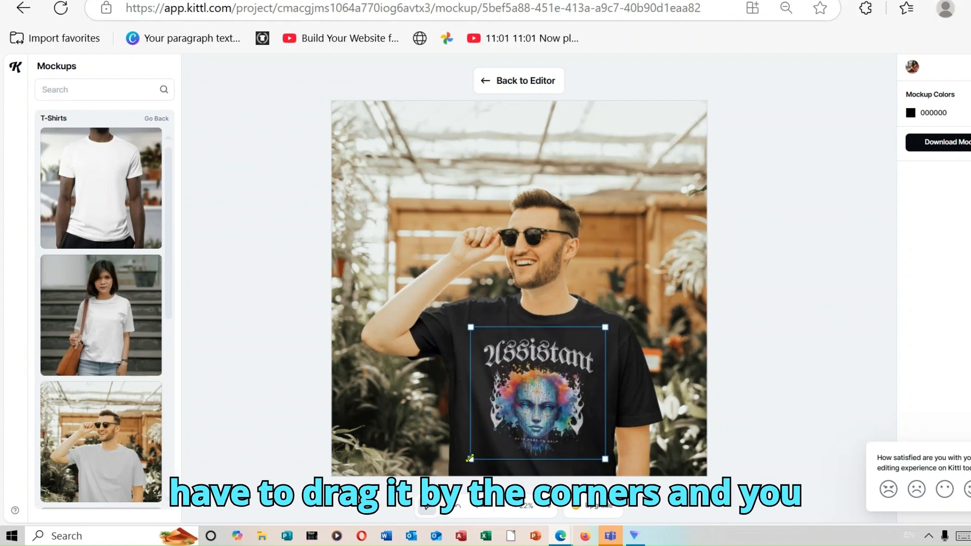
pyautogui.moveTo(470, 458); pyautogui.dragTo(447, 481)
pyautogui.moveTo(501, 439)
pyautogui.mouseDown()
pyautogui.moveTo(524, 430)
pyautogui.moveTo(515, 428)
pyautogui.mouseUp()
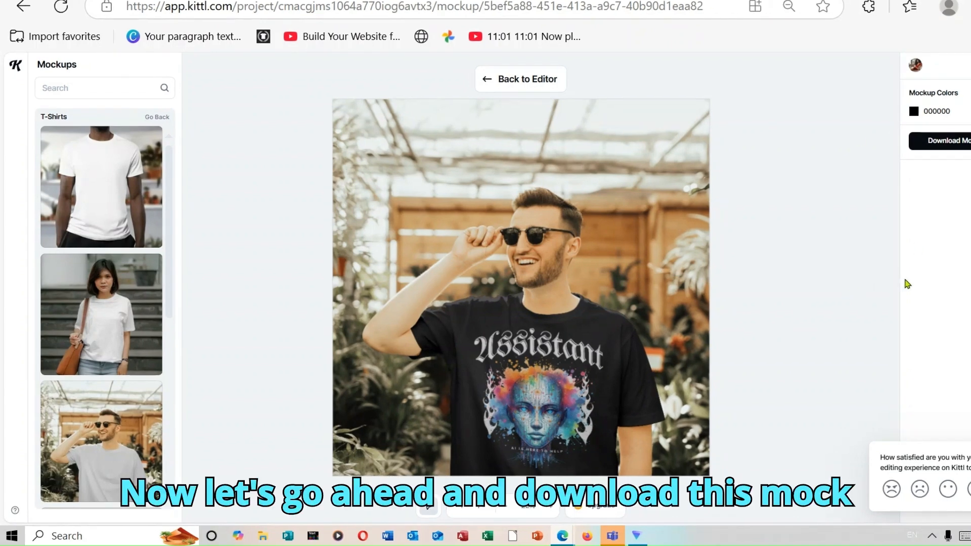
# - Download the greenhouse T-shirt mockup as an image and return to the design editor
pyautogui.click(937, 151)
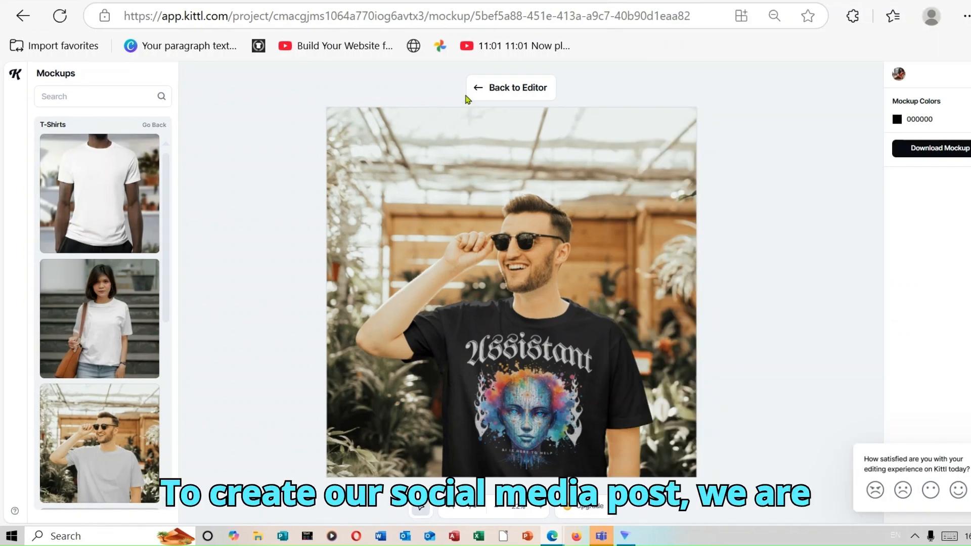
pyautogui.click(515, 90)
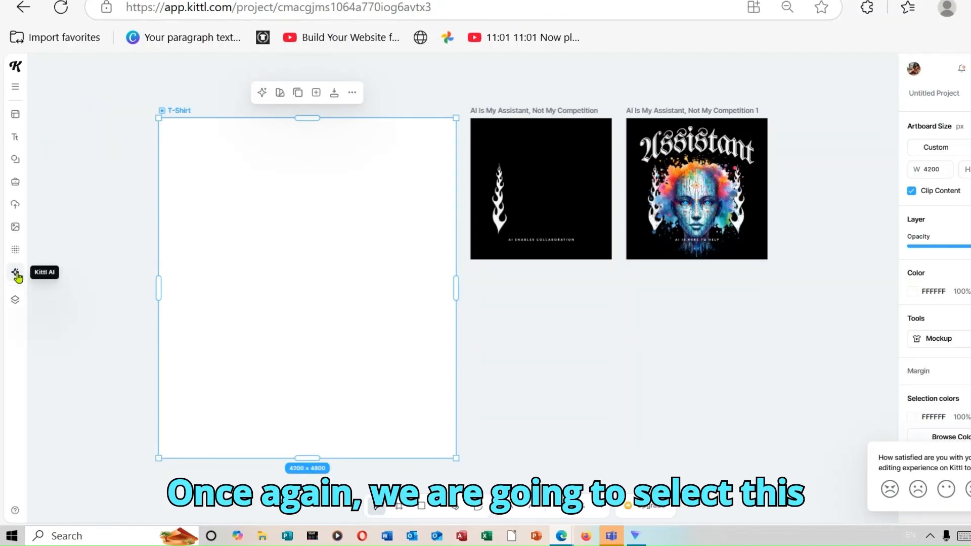
# - Generate Social Post designs with Kittl AI for "T-shirt AD", using red and yellow colors and the Y2K style
pyautogui.click(16, 273)
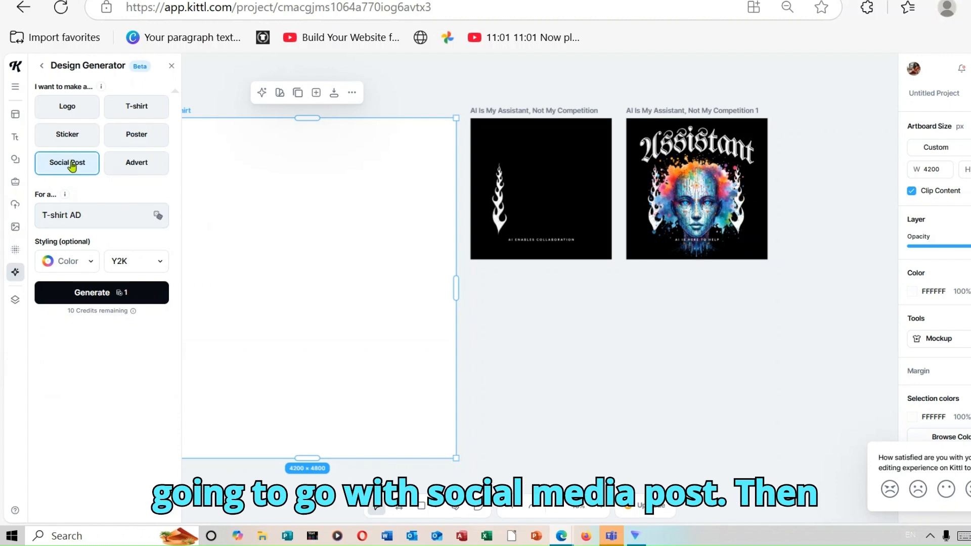
pyautogui.click(95, 219)
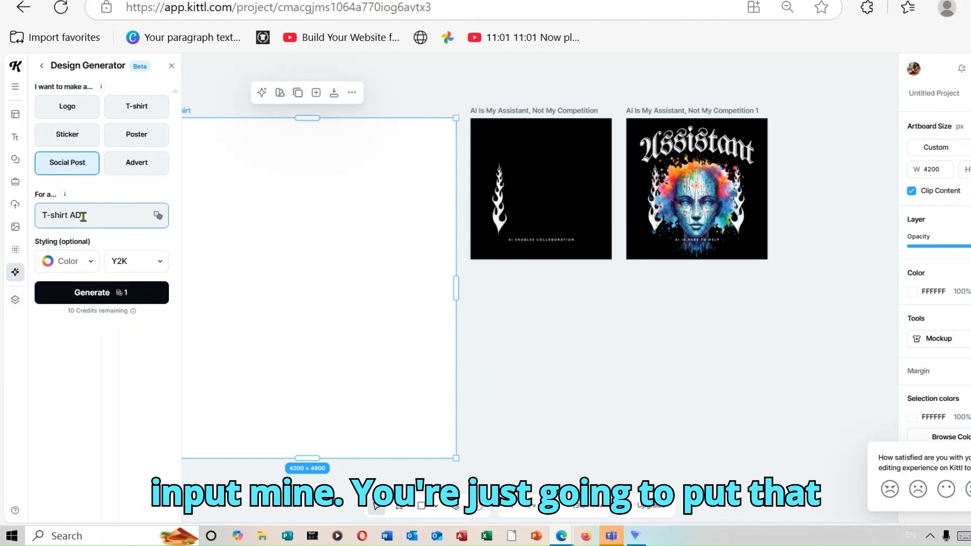
pyautogui.click(91, 265)
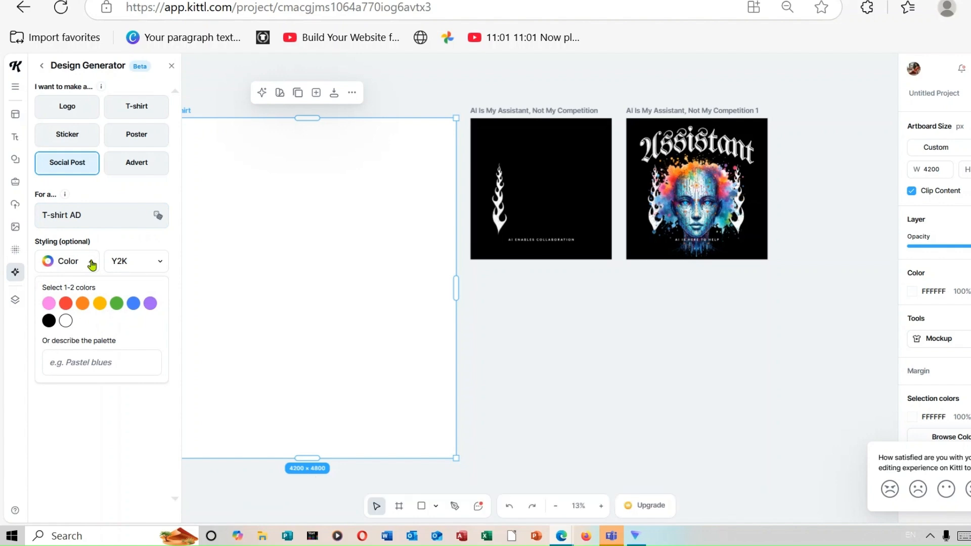
pyautogui.click(66, 305)
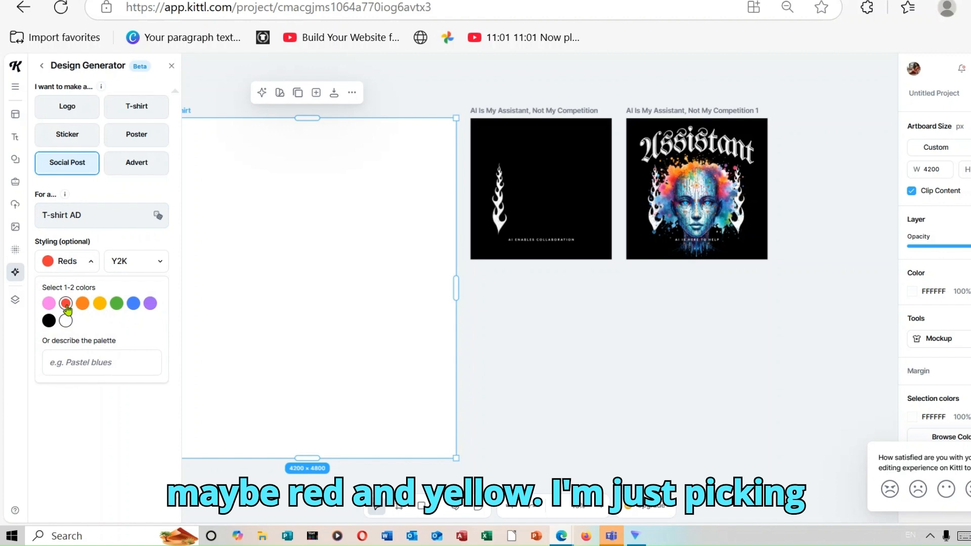
pyautogui.click(100, 305)
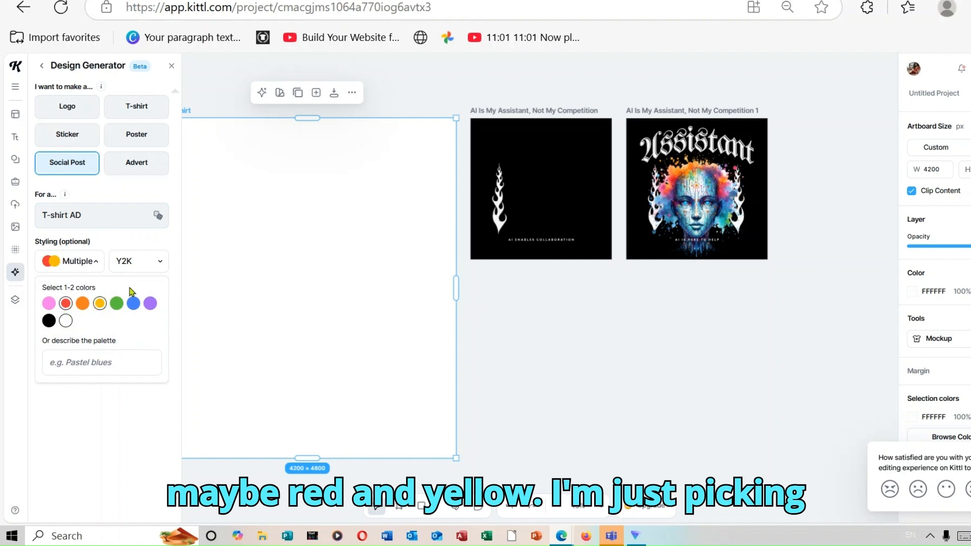
pyautogui.click(159, 264)
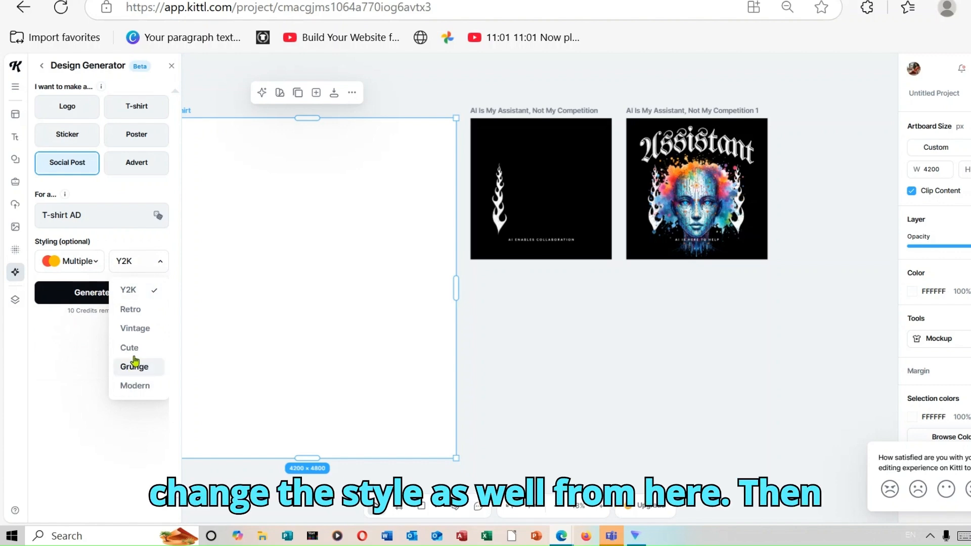
pyautogui.click(50, 356)
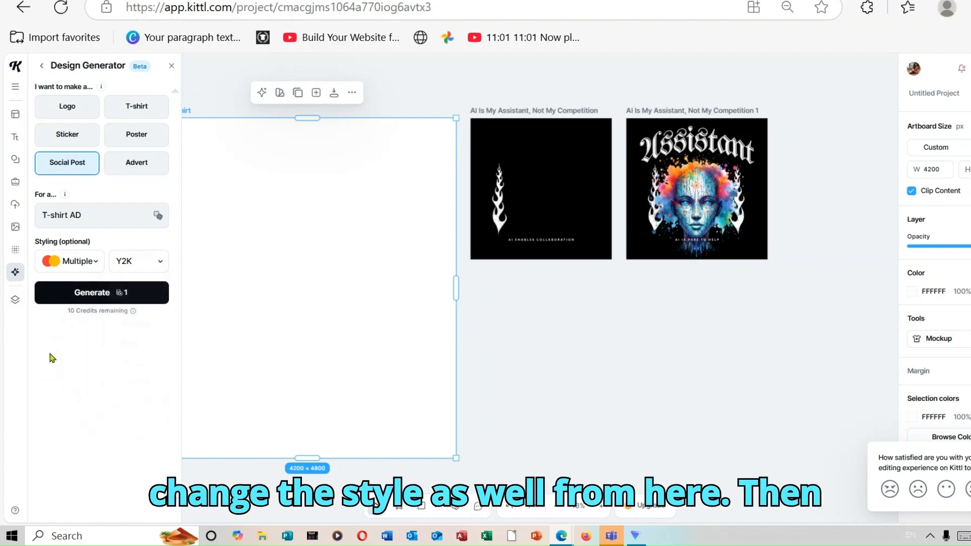
pyautogui.click(111, 294)
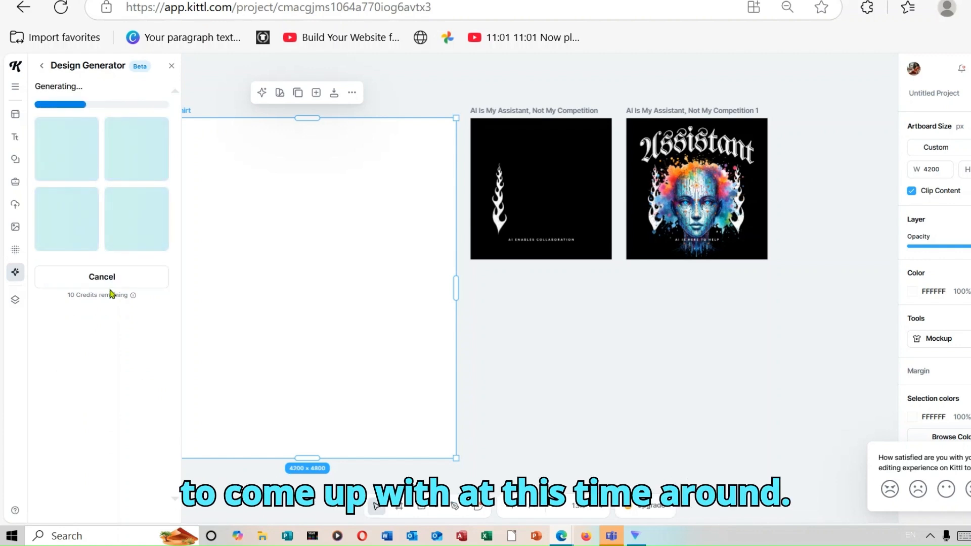
# - Add all four generated social post designs to the canvas and delete them again
pyautogui.click(131, 267)
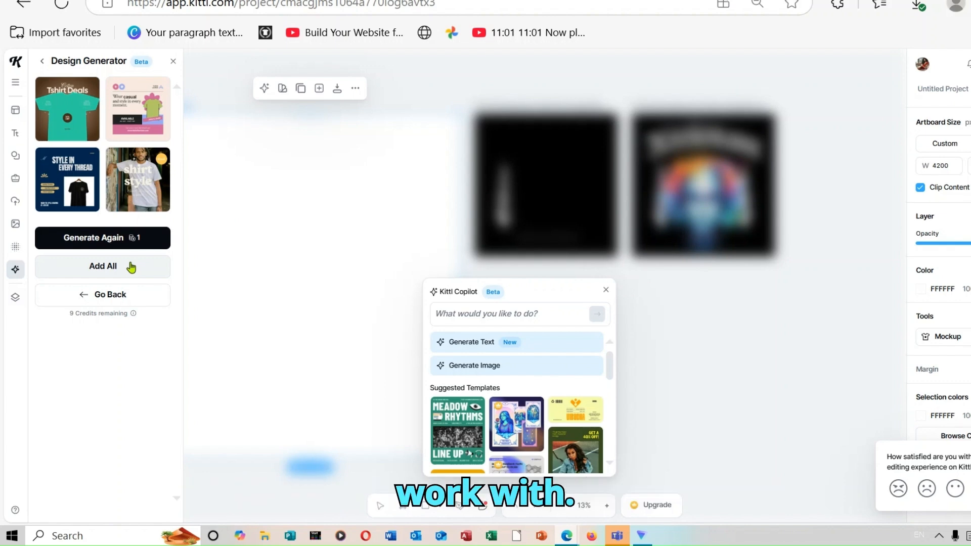
pyautogui.click(131, 267)
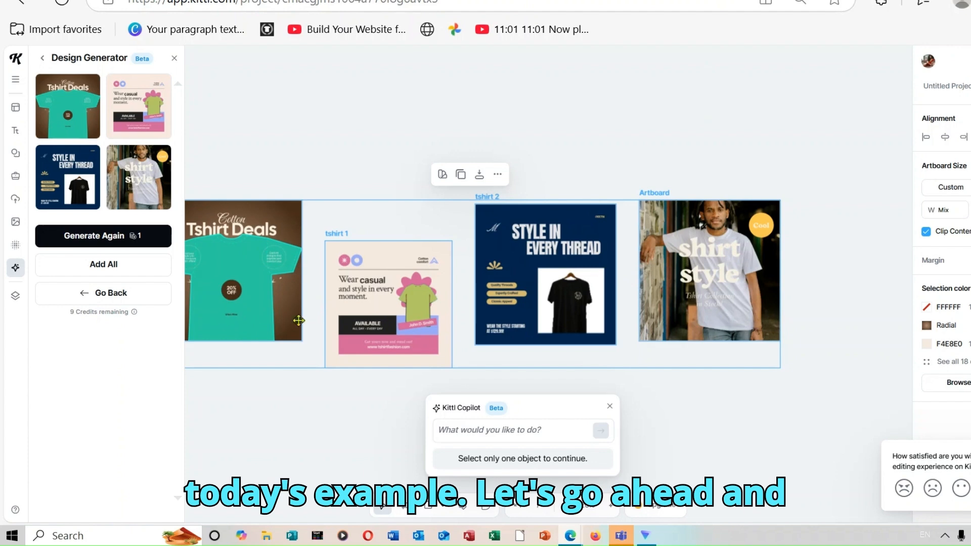
pyautogui.click(497, 176)
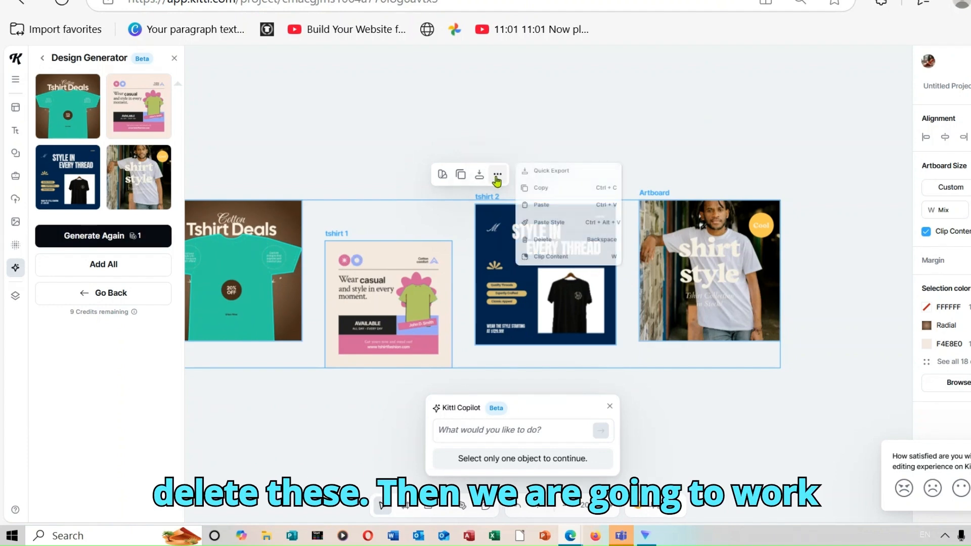
pyautogui.click(548, 240)
# - Add the generated "shirt style" post to the canvas and insert the uploaded greenhouse mockup image onto it
pyautogui.moveTo(143, 181)
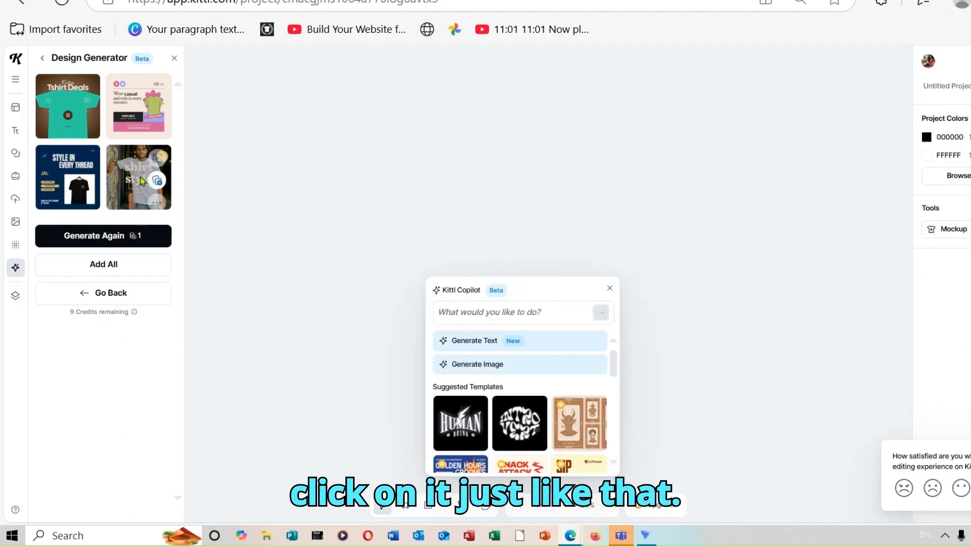
pyautogui.click(142, 181)
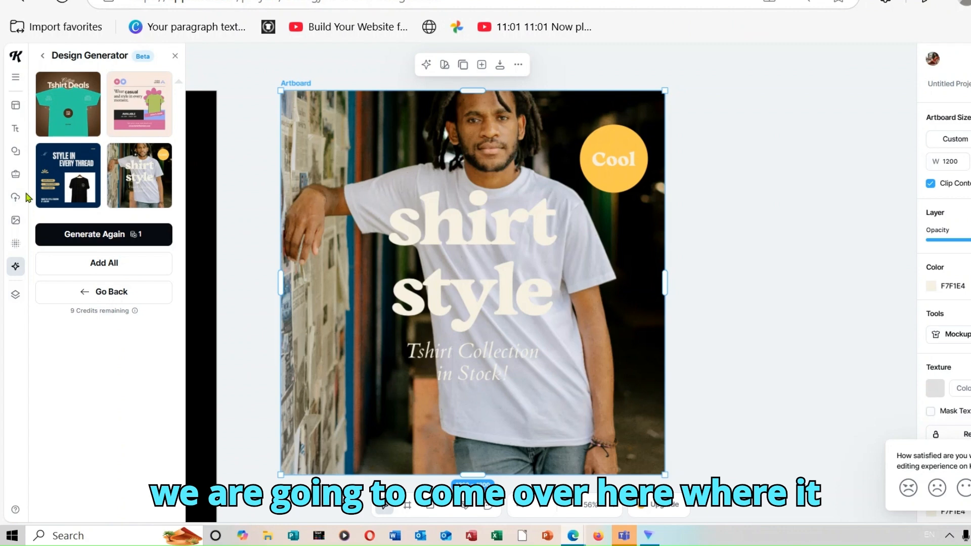
pyautogui.click(16, 197)
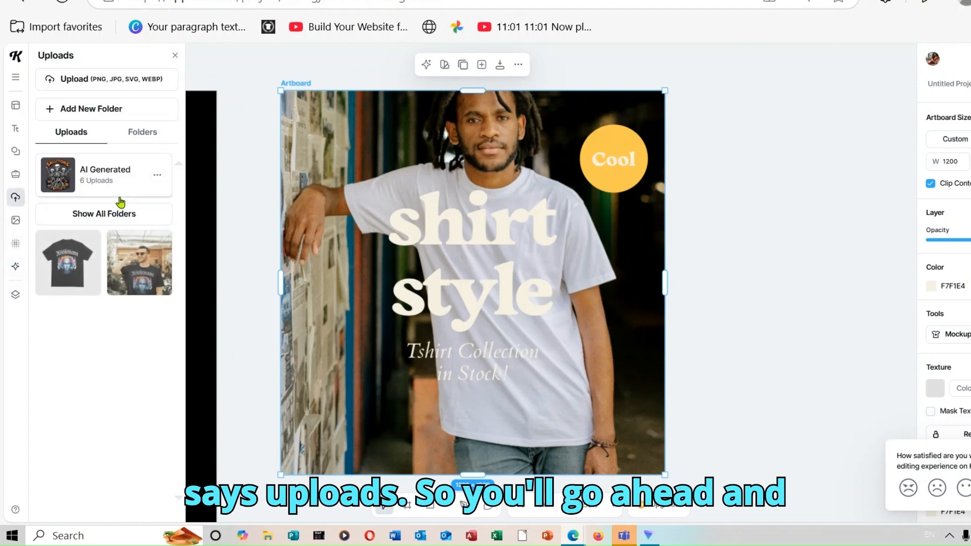
pyautogui.moveTo(135, 267)
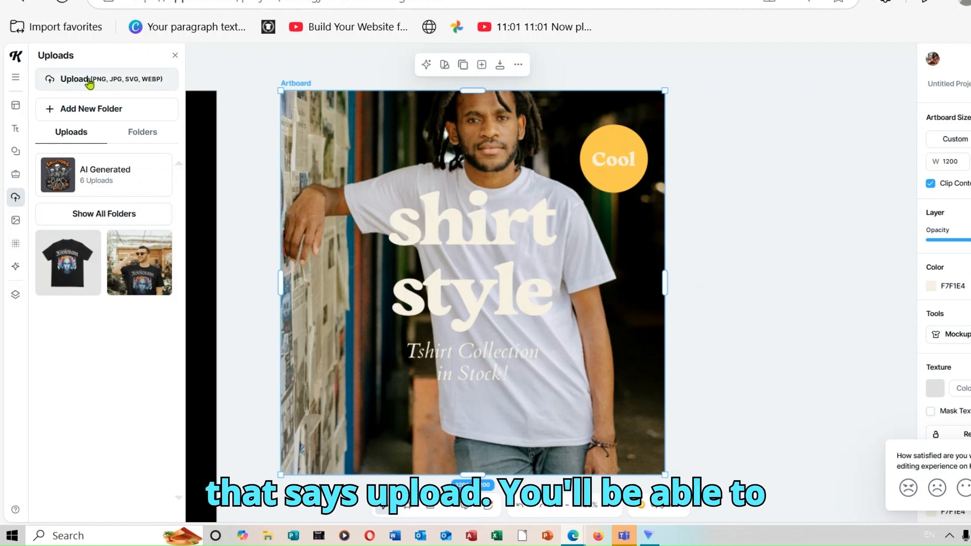
pyautogui.moveTo(85, 272)
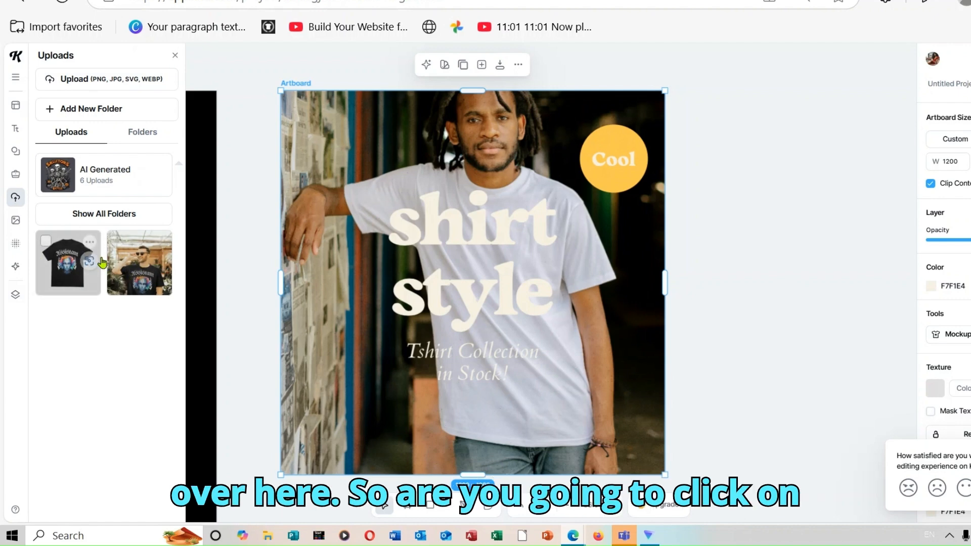
pyautogui.click(134, 272)
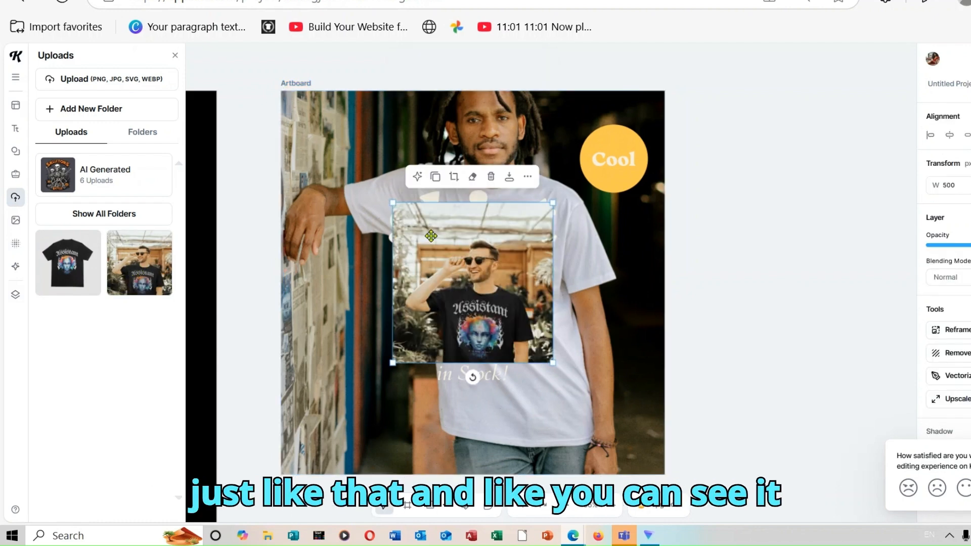
# - Move the mockup image toward the artboard's upper left and send it backward behind the headline text
pyautogui.moveTo(431, 236); pyautogui.dragTo(398, 189)
pyautogui.rightClick(399, 194)
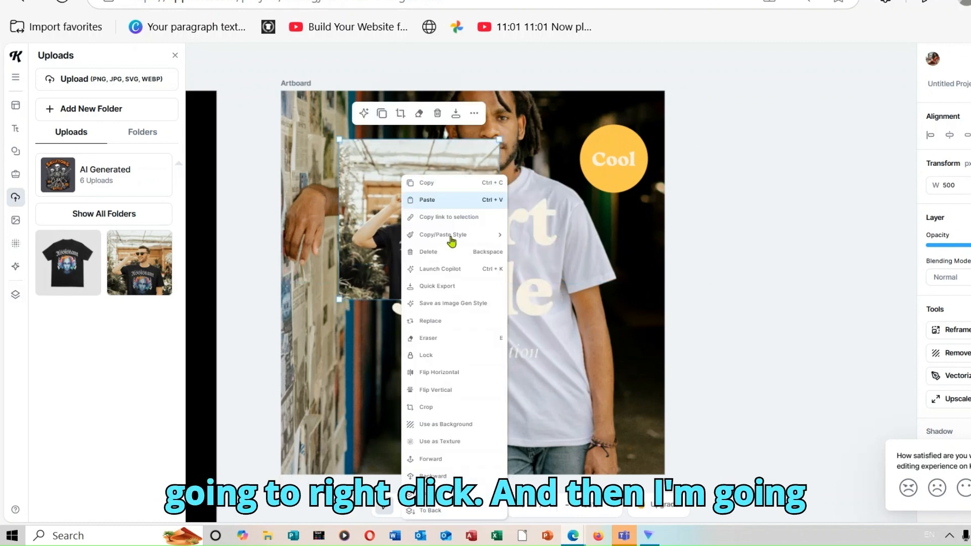
pyautogui.click(453, 476)
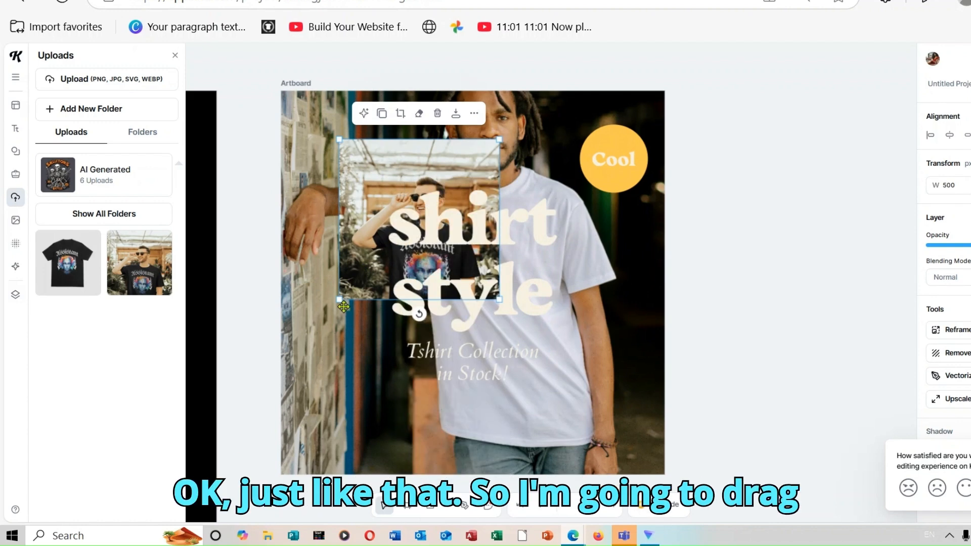
# - Enlarge the mockup image to about 1349 px wide and position it over the whole artboard, covering the original photo
pyautogui.moveTo(271, 368); pyautogui.dragTo(189, 450)
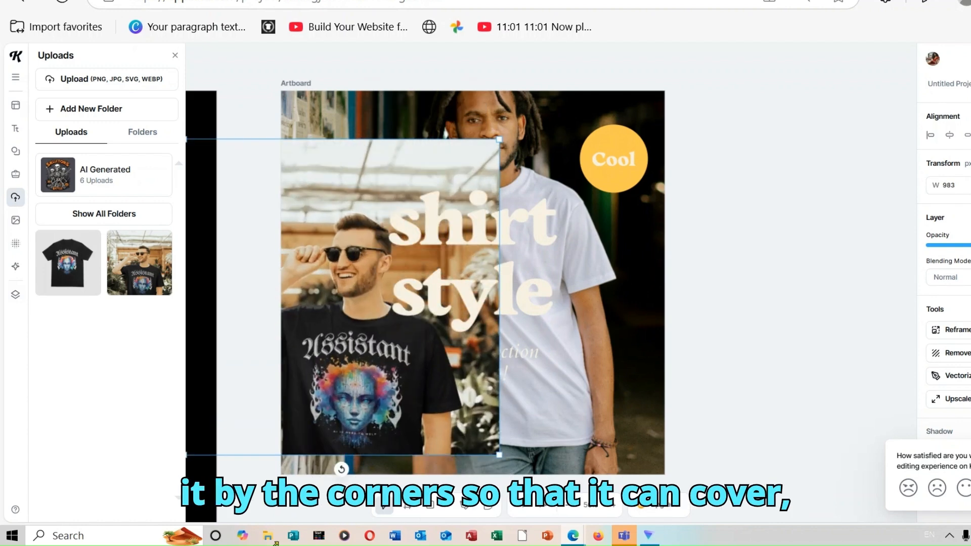
pyautogui.moveTo(337, 401); pyautogui.dragTo(424, 350)
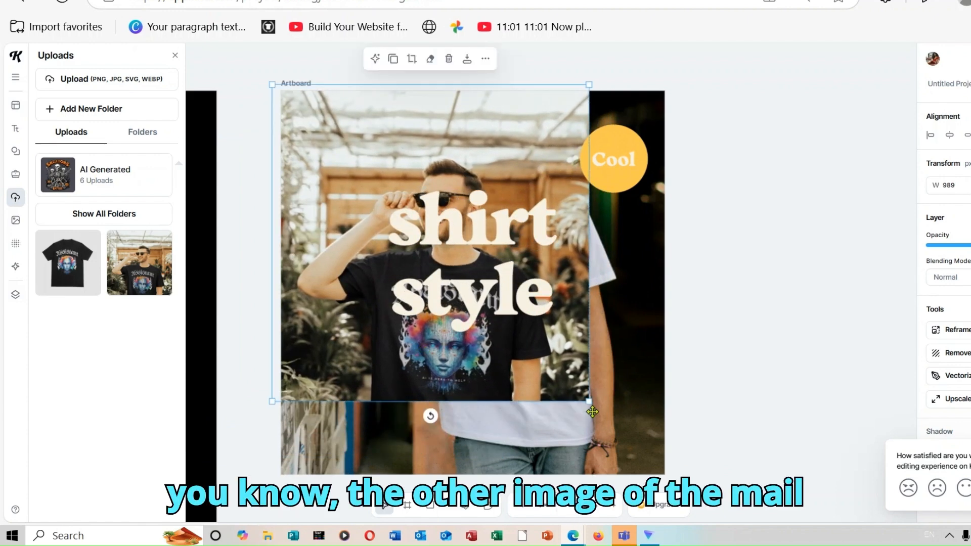
pyautogui.moveTo(590, 401); pyautogui.dragTo(631, 444)
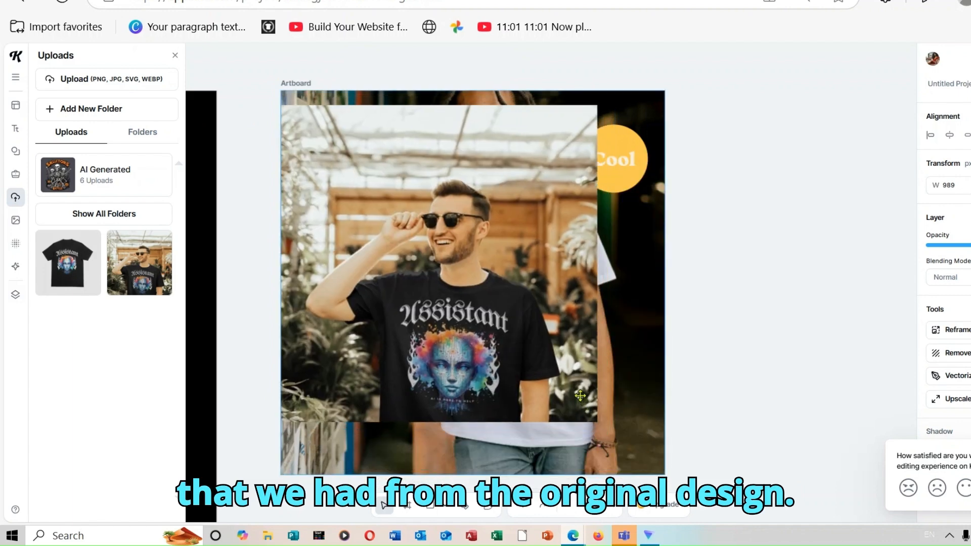
pyautogui.moveTo(580, 395); pyautogui.dragTo(606, 396)
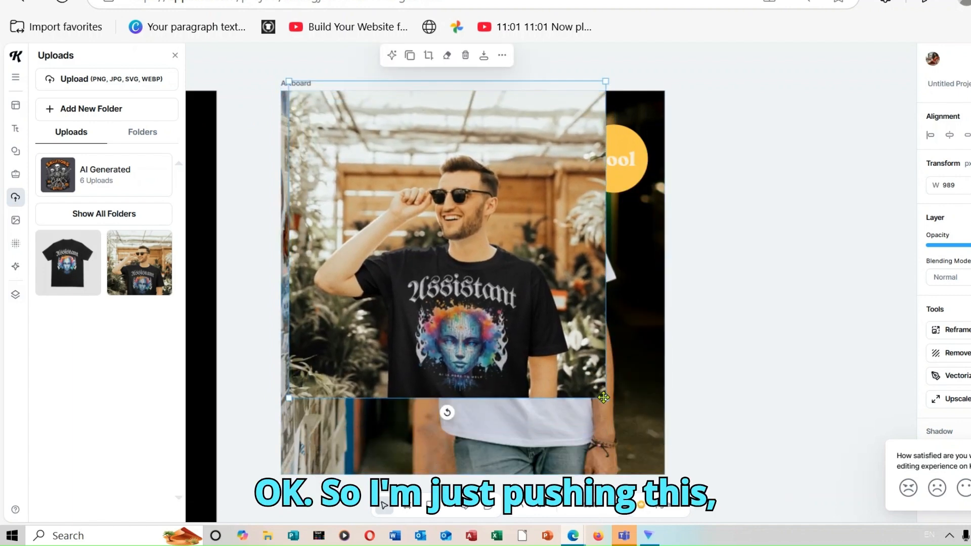
pyautogui.moveTo(608, 400); pyautogui.dragTo(710, 509)
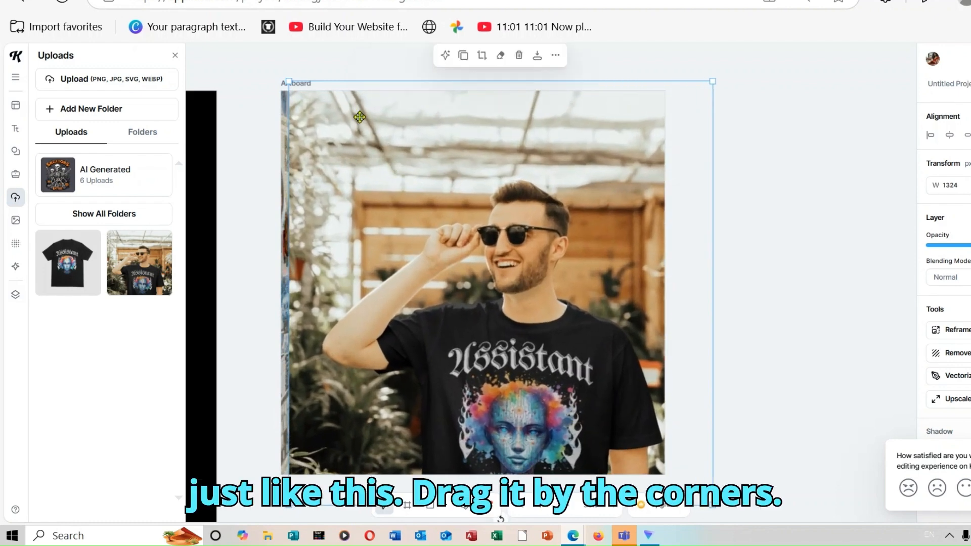
pyautogui.moveTo(291, 82); pyautogui.dragTo(281, 73)
# - Send the mockup image backward layer by layer behind the post's "Cool" badge and text
pyautogui.rightClick(440, 252)
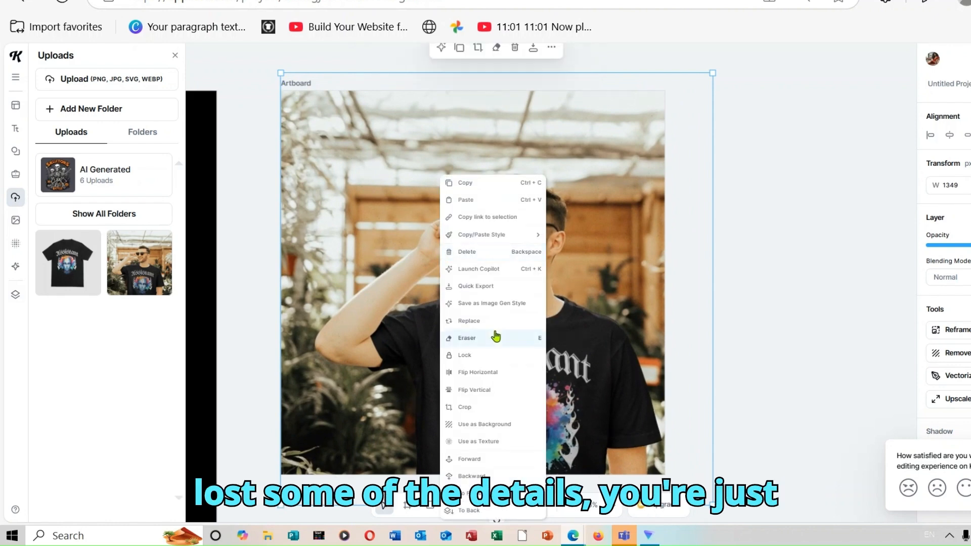
pyautogui.click(492, 476)
pyautogui.rightClick(489, 430)
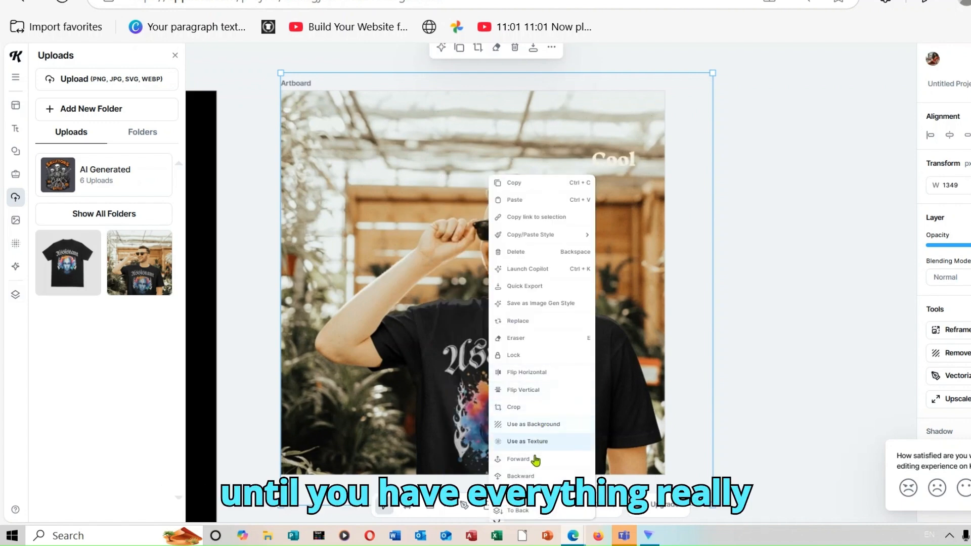
pyautogui.click(521, 476)
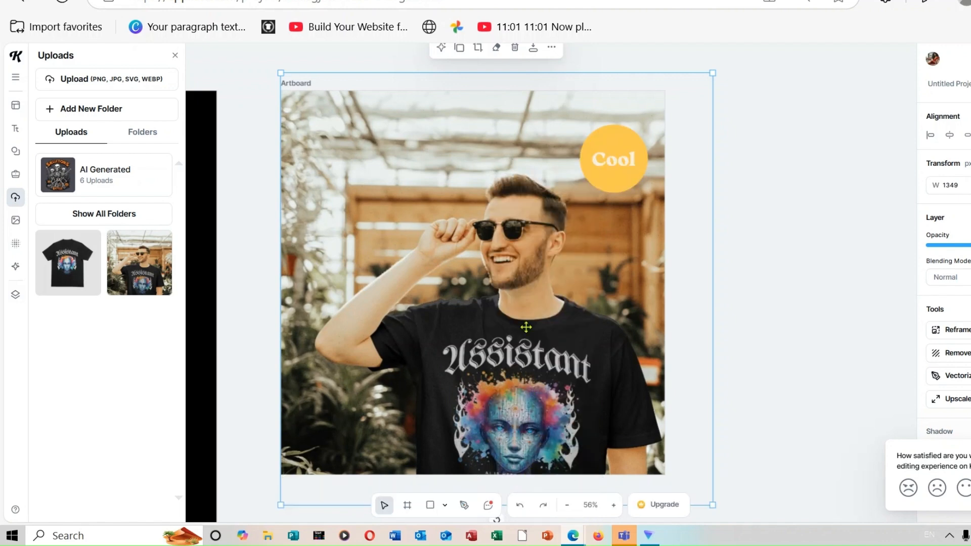
# - Reposition the "shirt style" headline beside the man's face on the right side of the artboard and deselect it
pyautogui.click(455, 237)
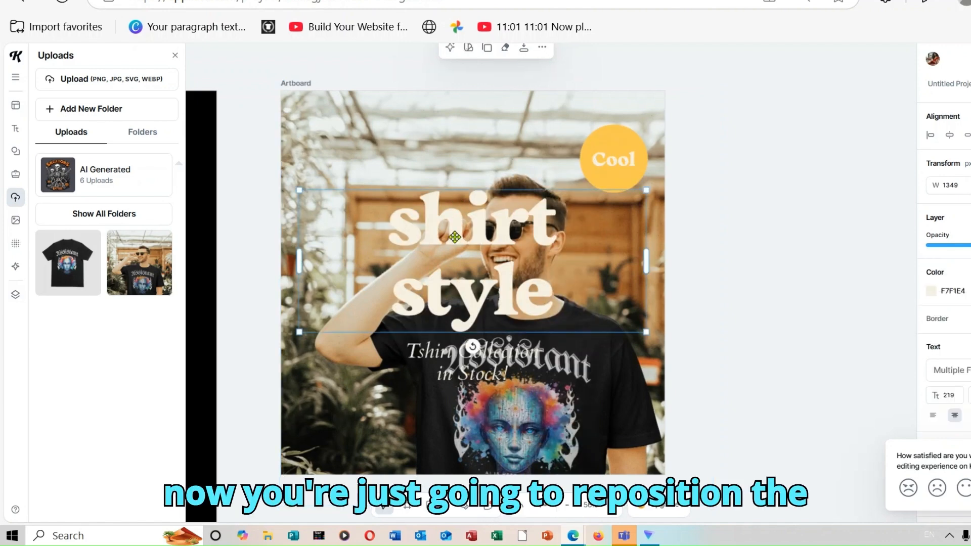
pyautogui.moveTo(454, 237); pyautogui.dragTo(581, 296)
pyautogui.click(779, 294)
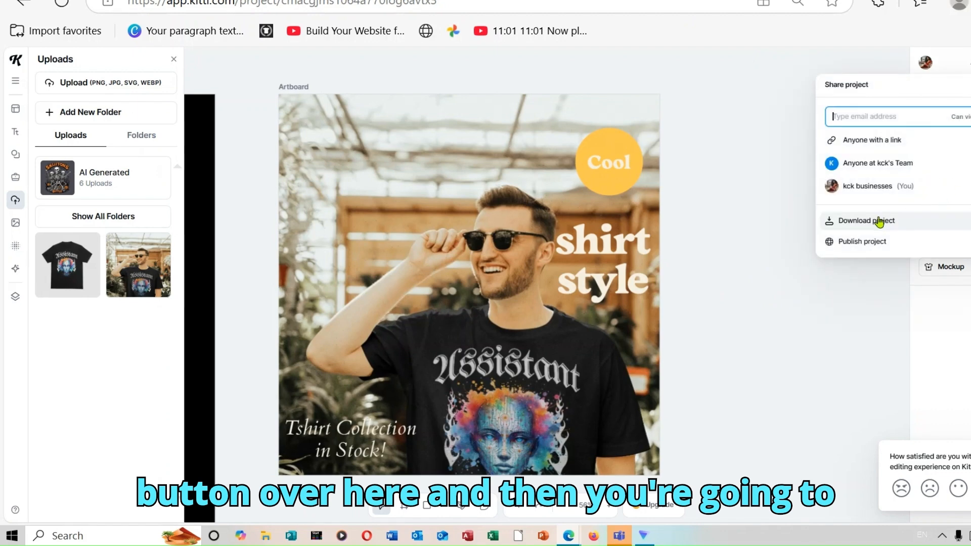
# - Examine the project's download options, including the PNG format and the list of artboards available for export
pyautogui.click(878, 223)
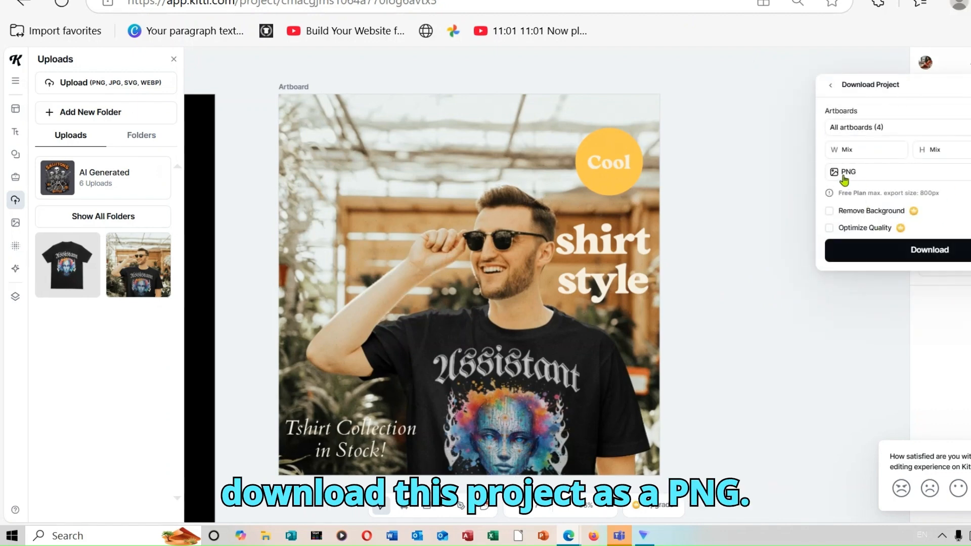
pyautogui.click(866, 130)
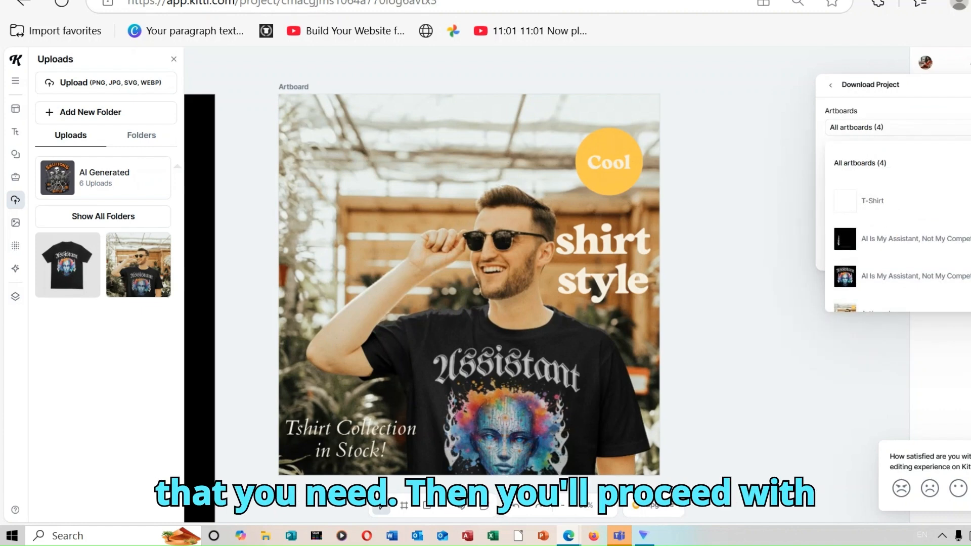
pyautogui.scroll(-1, 897, 228)
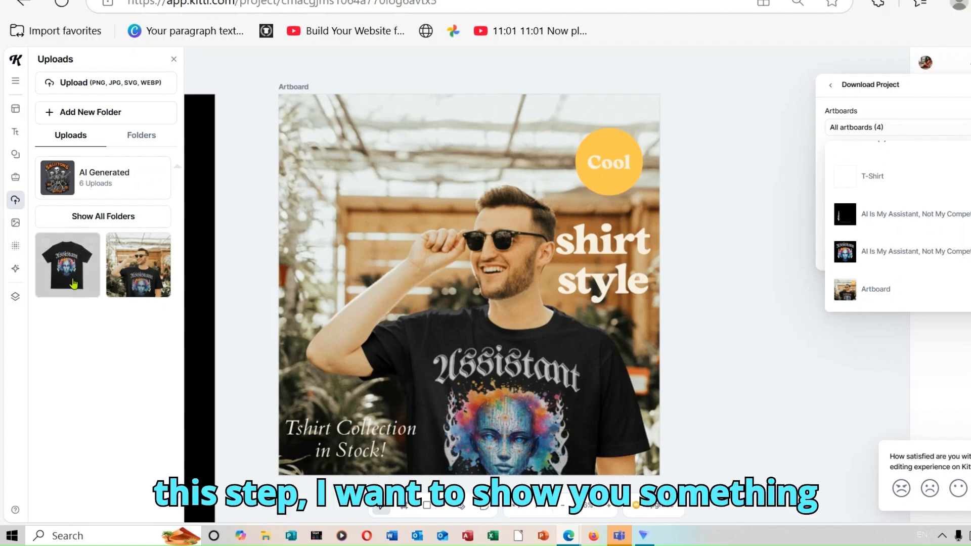
# - Generate Advert designs for "T-shirt AD" with the Design Generator and add the "Trendy T-shirt Deals Inside" result to the canvas
pyautogui.click(16, 268)
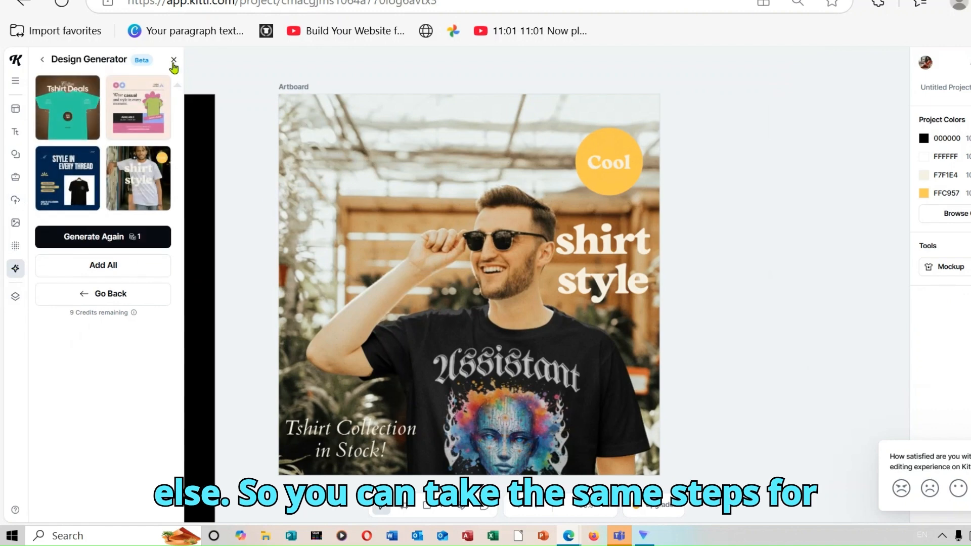
pyautogui.click(173, 61)
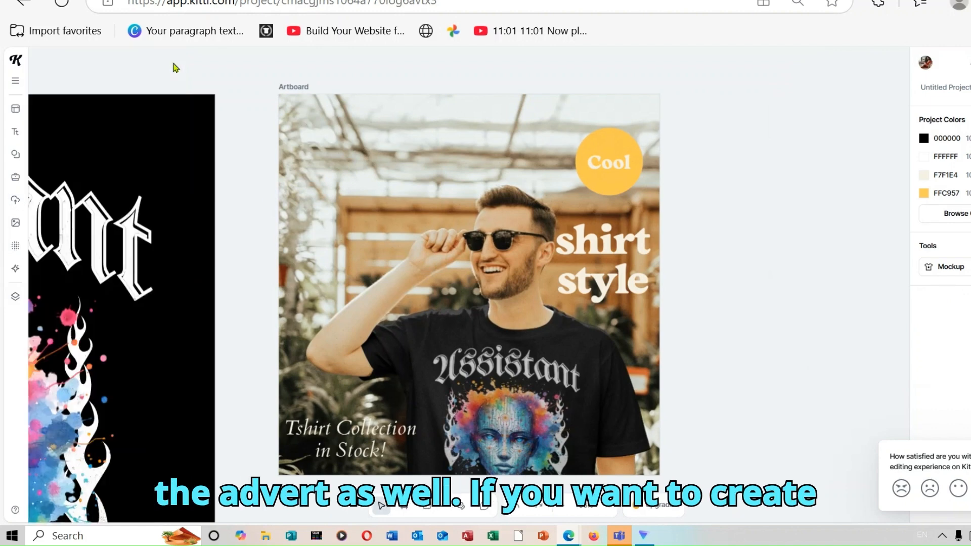
pyautogui.click(15, 268)
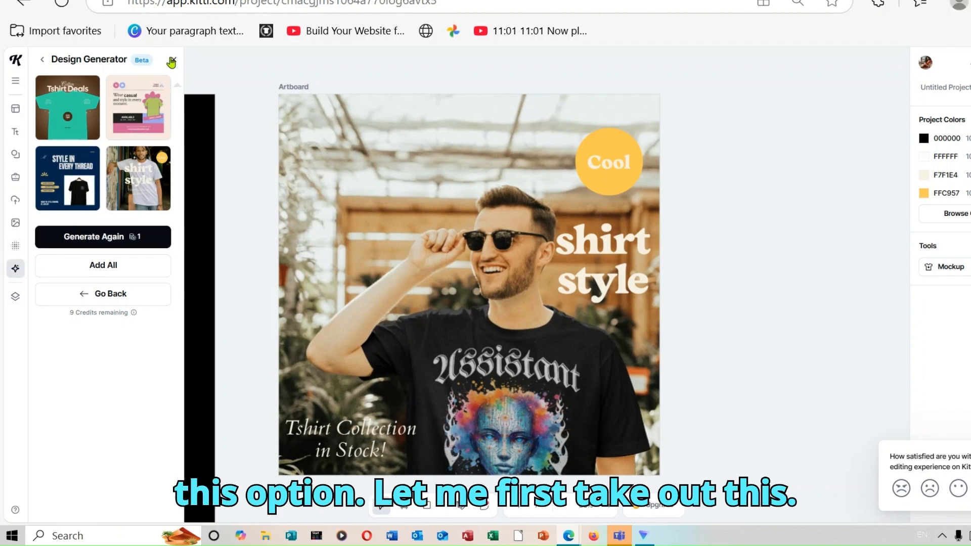
pyautogui.click(114, 292)
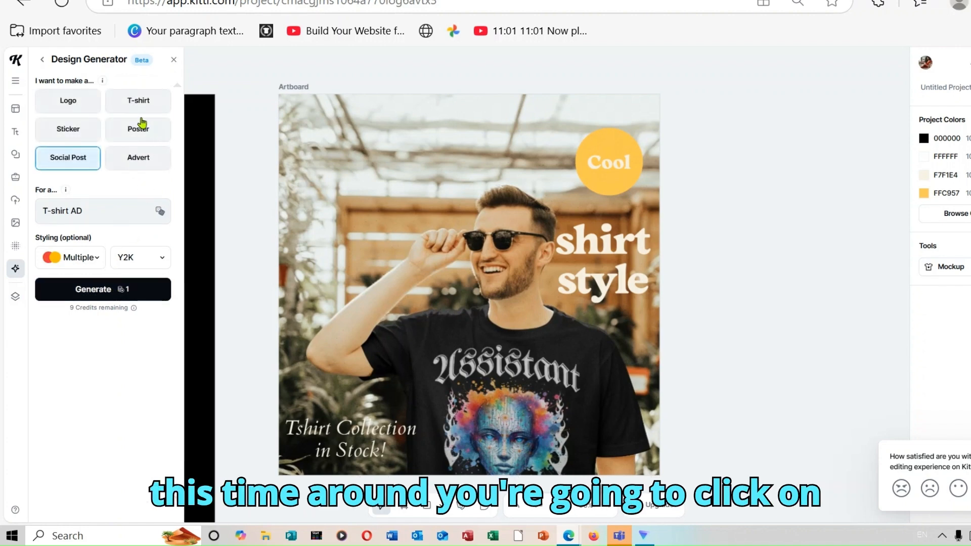
pyautogui.click(148, 159)
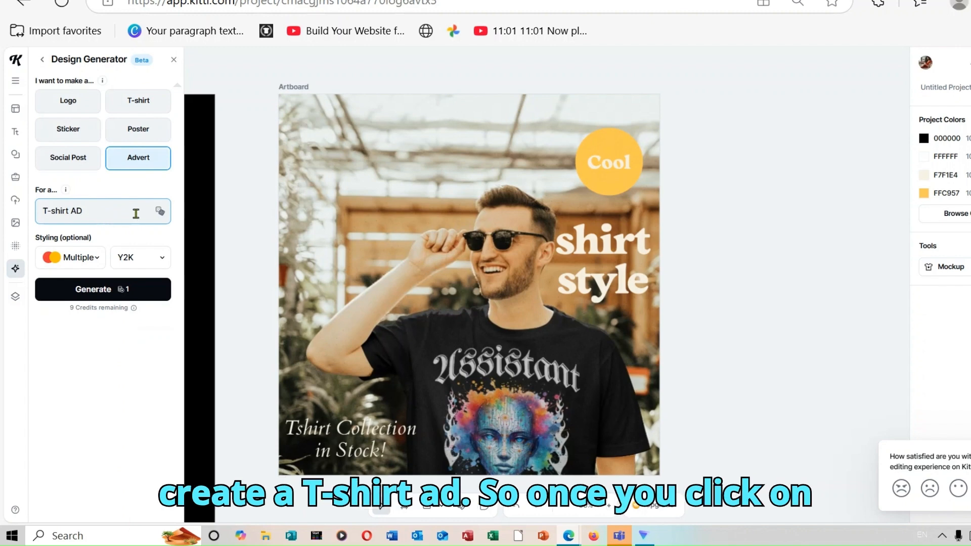
pyautogui.click(120, 289)
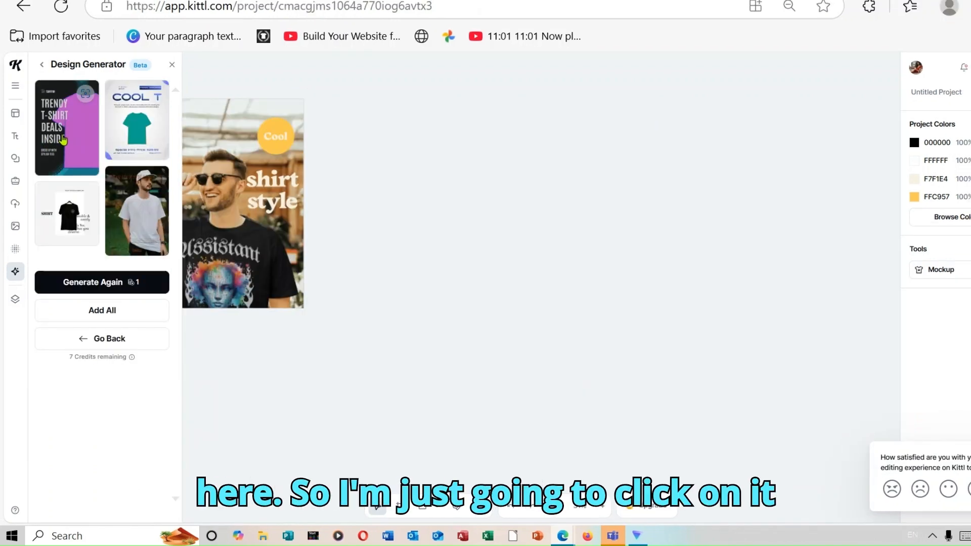
pyautogui.click(63, 140)
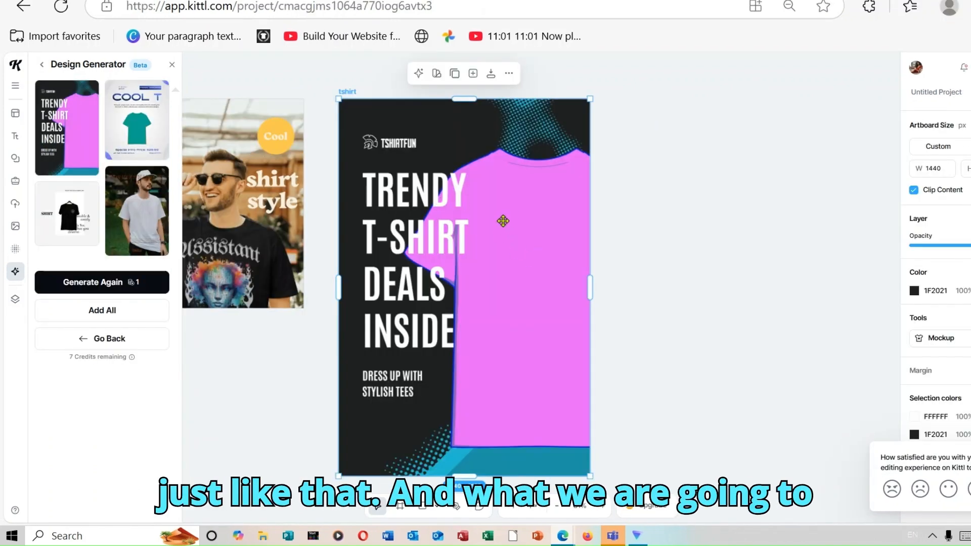
# - Add the uploaded black "Assistant" T-shirt mockup over the advert's pink shirt and remove its background
pyautogui.click(15, 204)
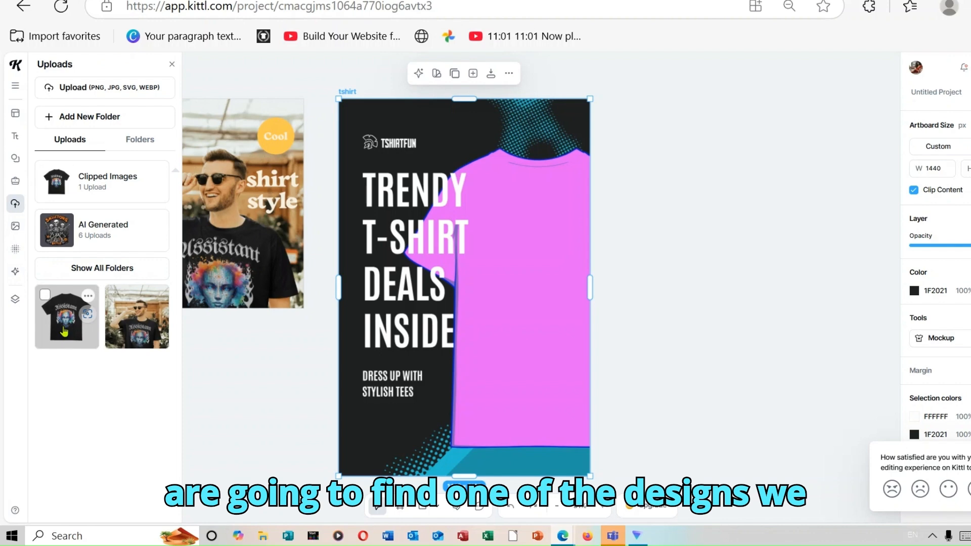
pyautogui.click(64, 331)
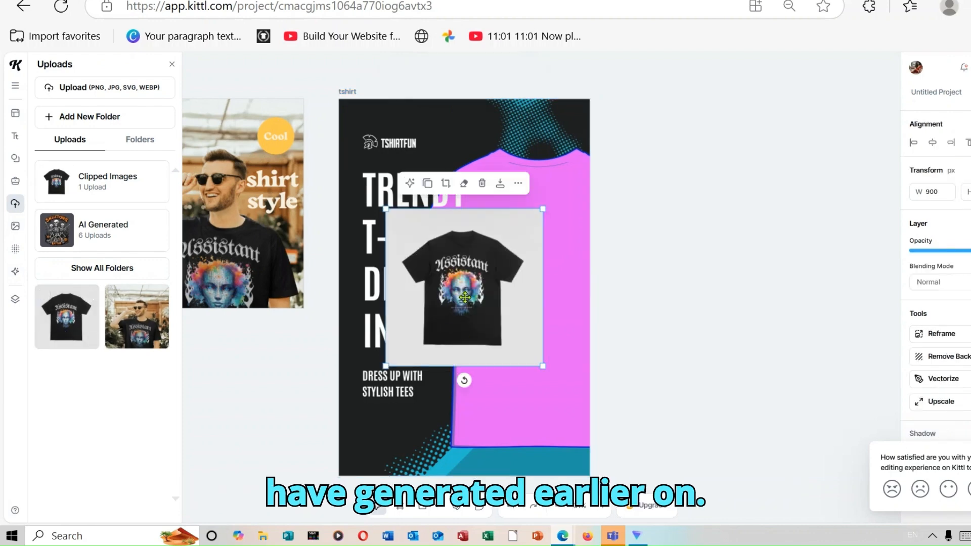
pyautogui.moveTo(449, 293); pyautogui.dragTo(517, 240)
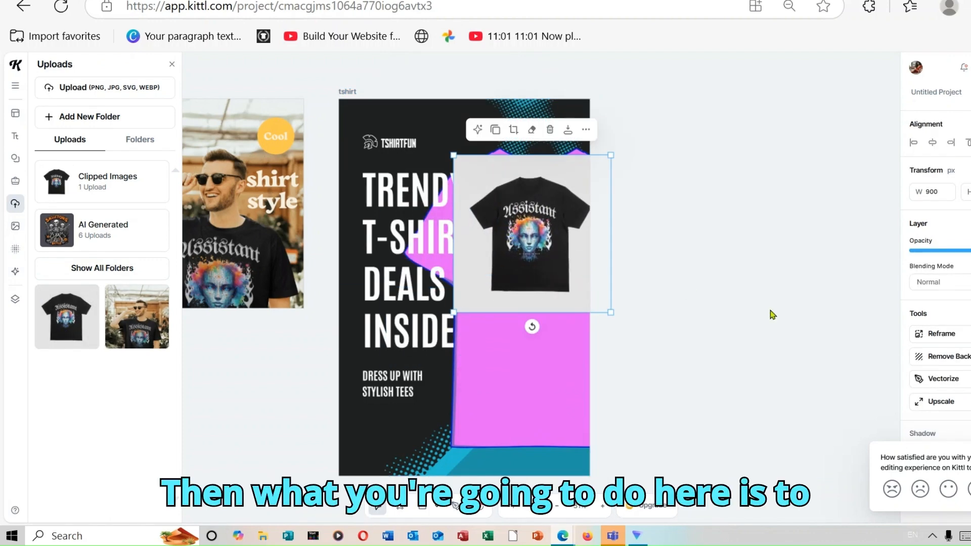
pyautogui.click(960, 360)
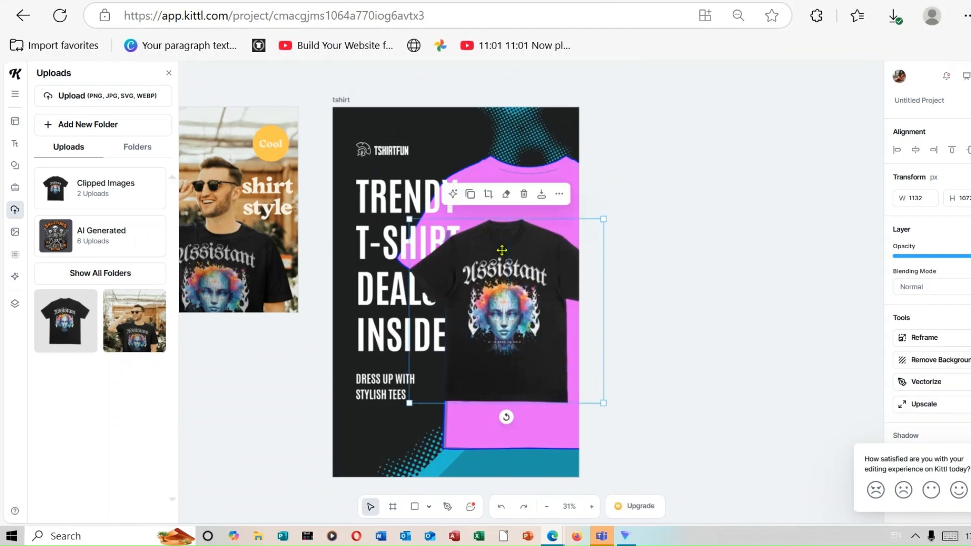
# - Enlarge the cut-out T-shirt to about 2215 px wide and position it to cover the advert's pink shirt
pyautogui.moveTo(502, 250); pyautogui.dragTo(466, 162)
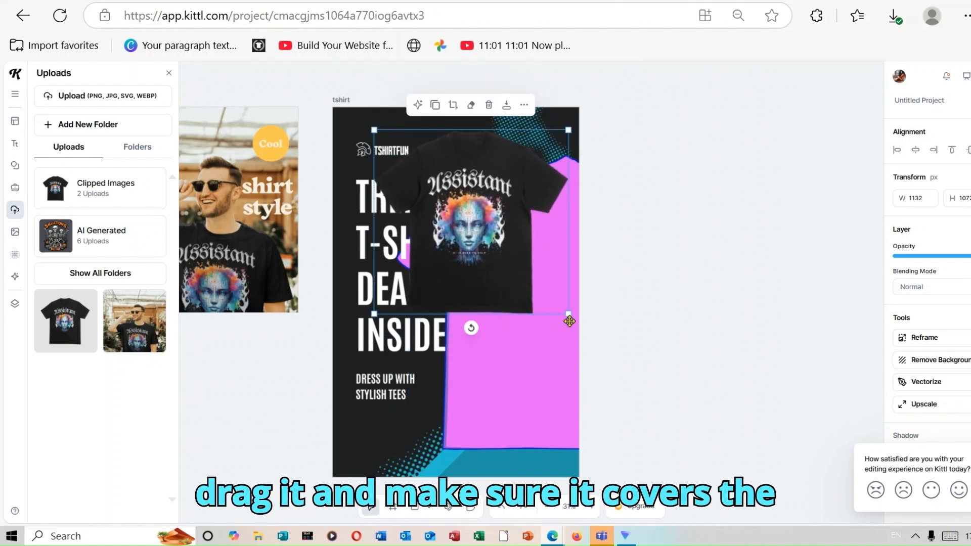
pyautogui.moveTo(570, 317); pyautogui.dragTo(754, 490)
pyautogui.moveTo(606, 368); pyautogui.dragTo(578, 359)
# - Send the cut-out T-shirt backward layer by layer behind the advert's headline and other text
pyautogui.rightClick(518, 294)
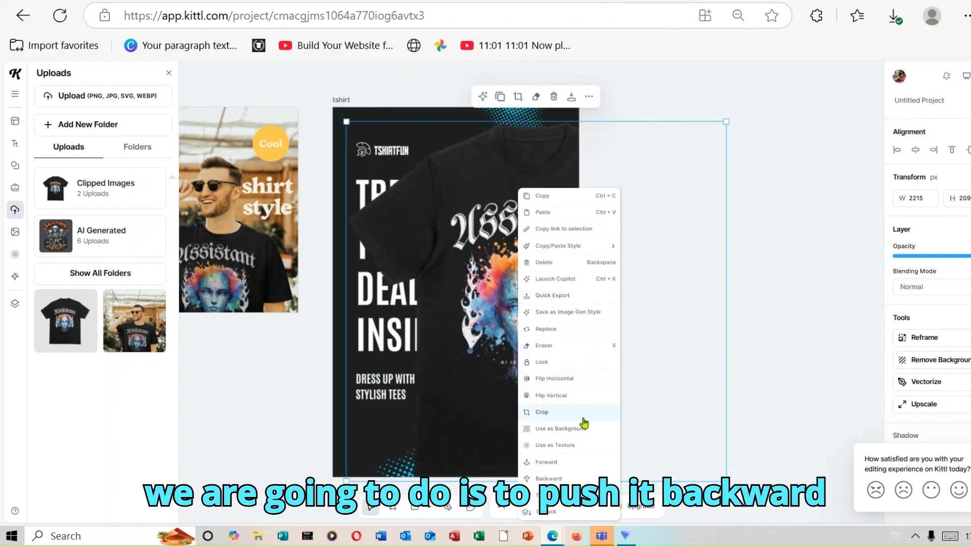
pyautogui.click(575, 479)
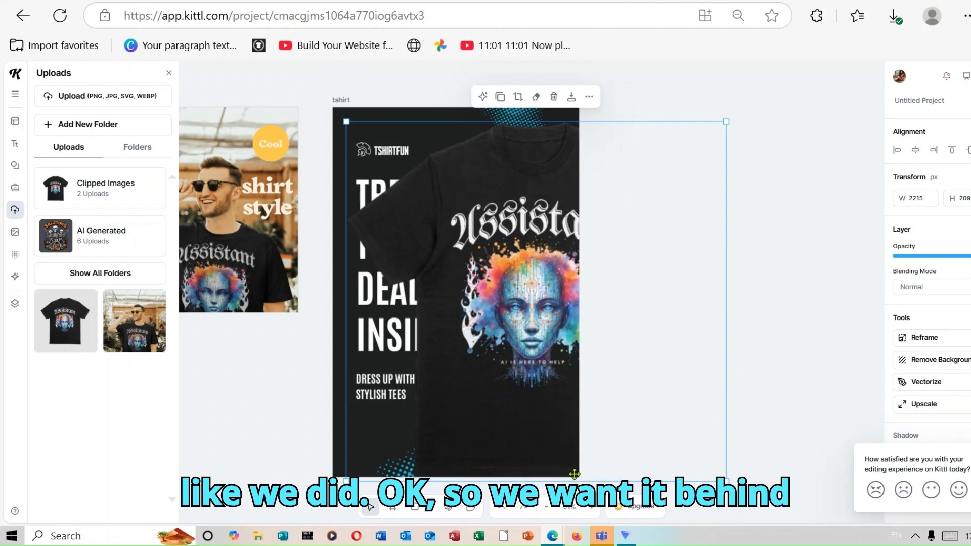
pyautogui.rightClick(479, 357)
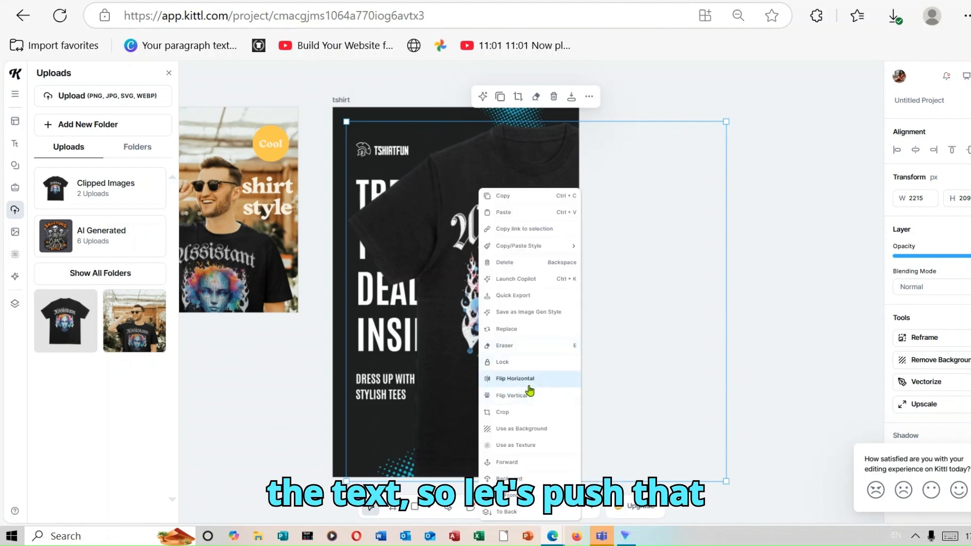
pyautogui.click(523, 480)
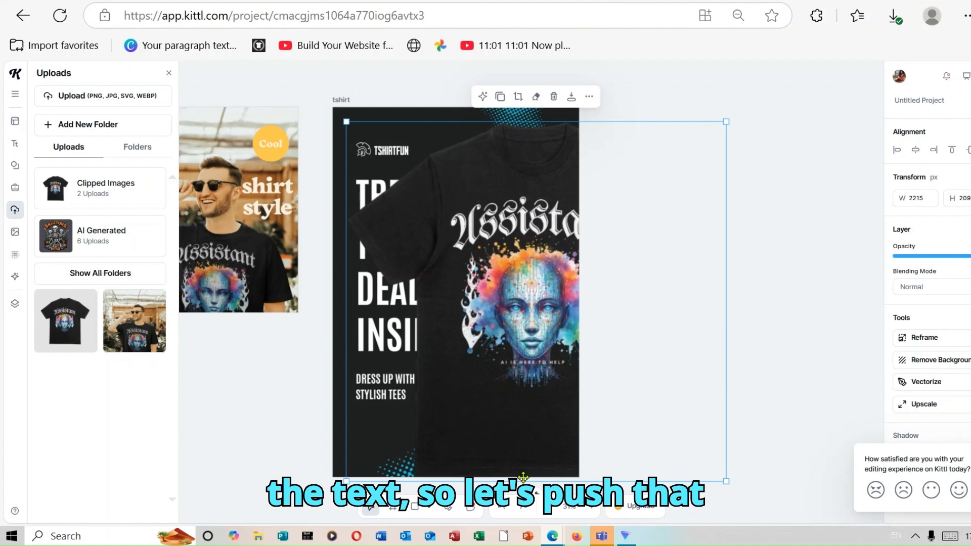
pyautogui.rightClick(503, 414)
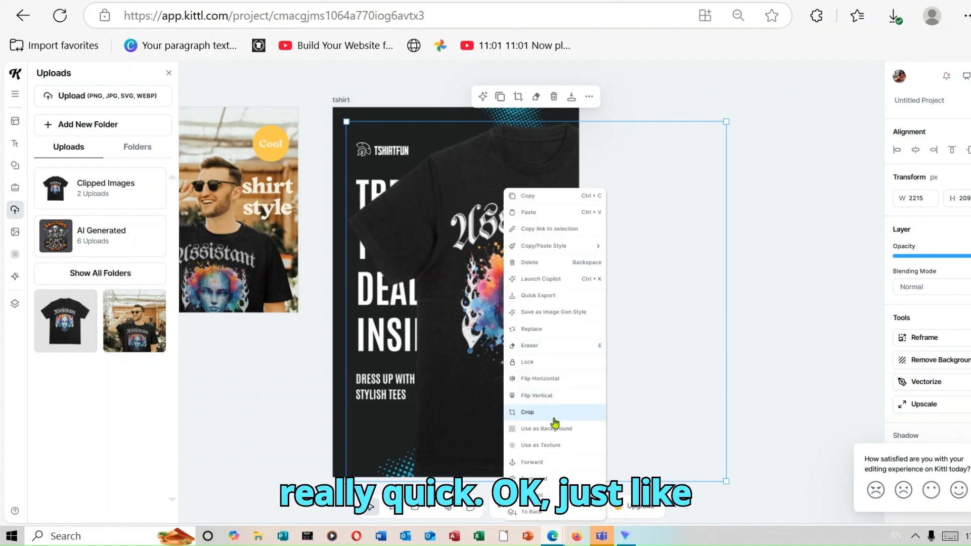
pyautogui.click(555, 477)
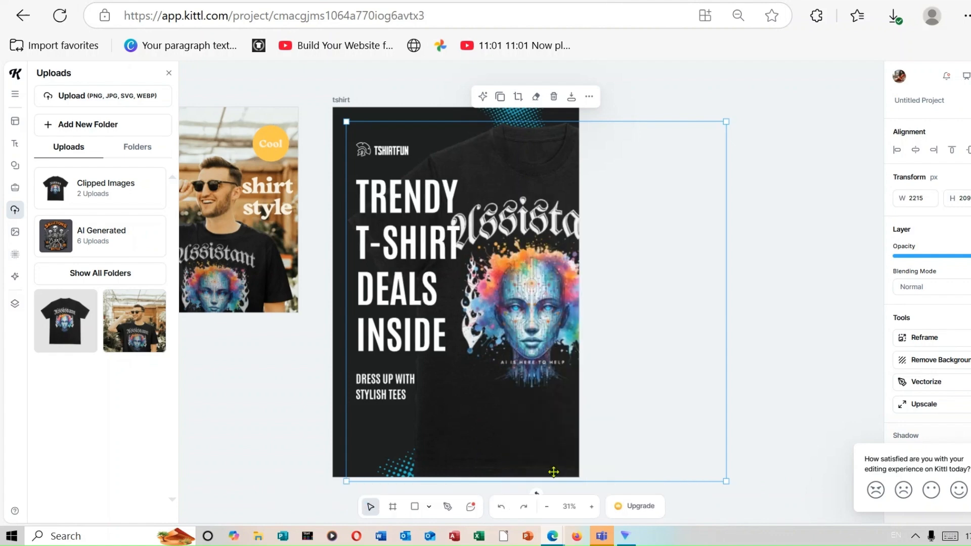
pyautogui.rightClick(506, 357)
# - Shrink the cut-out T-shirt to about 2034 px wide, reposition it beside the headline and deselect it
pyautogui.moveTo(475, 345); pyautogui.dragTo(468, 373)
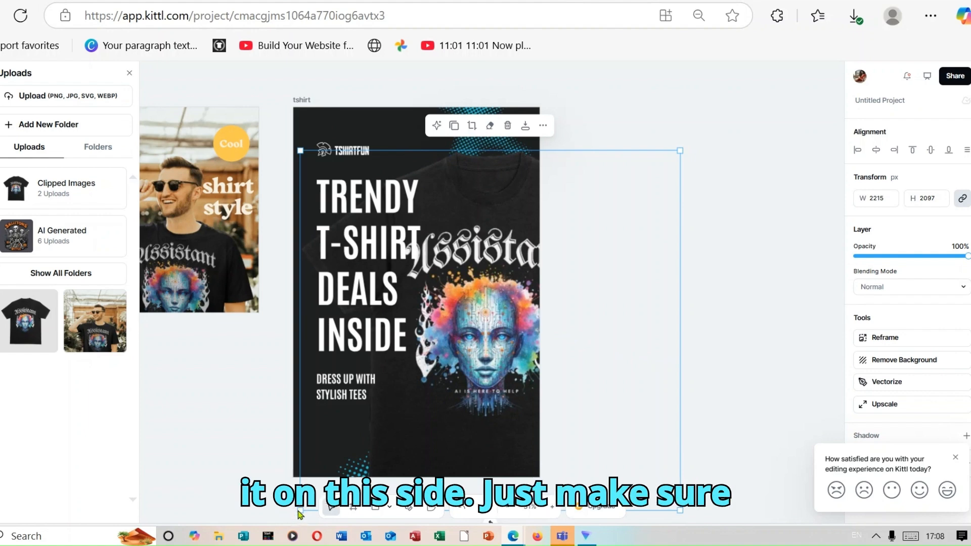
pyautogui.moveTo(299, 511); pyautogui.dragTo(331, 480)
pyautogui.moveTo(485, 329); pyautogui.dragTo(470, 310)
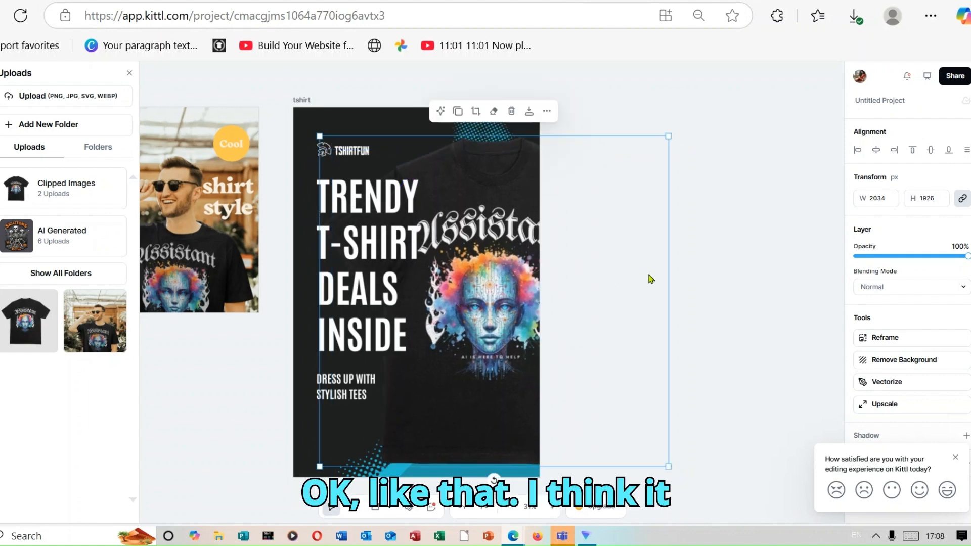
pyautogui.click(727, 262)
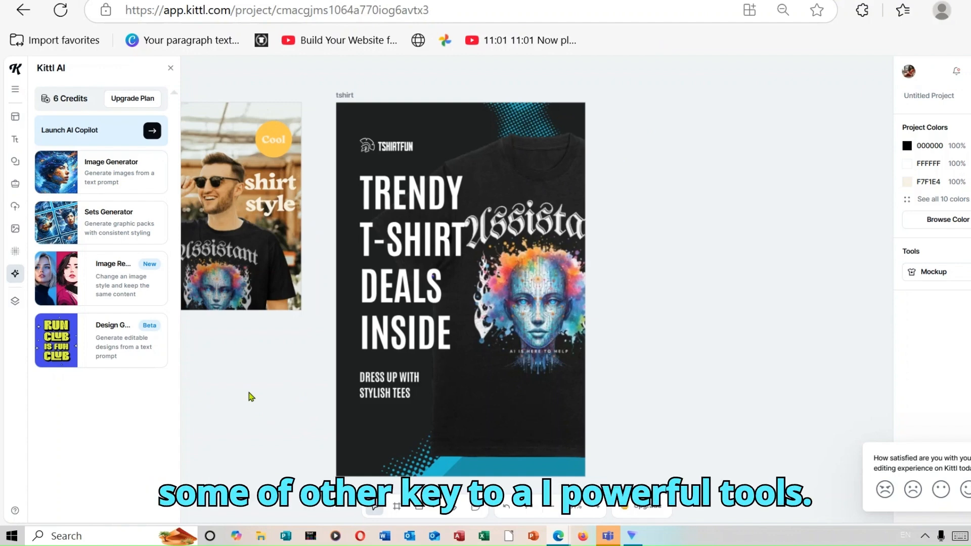
# - Examine the Image Restyle, Sets Generator and Image Generator tools in Kittl AI
pyautogui.click(123, 273)
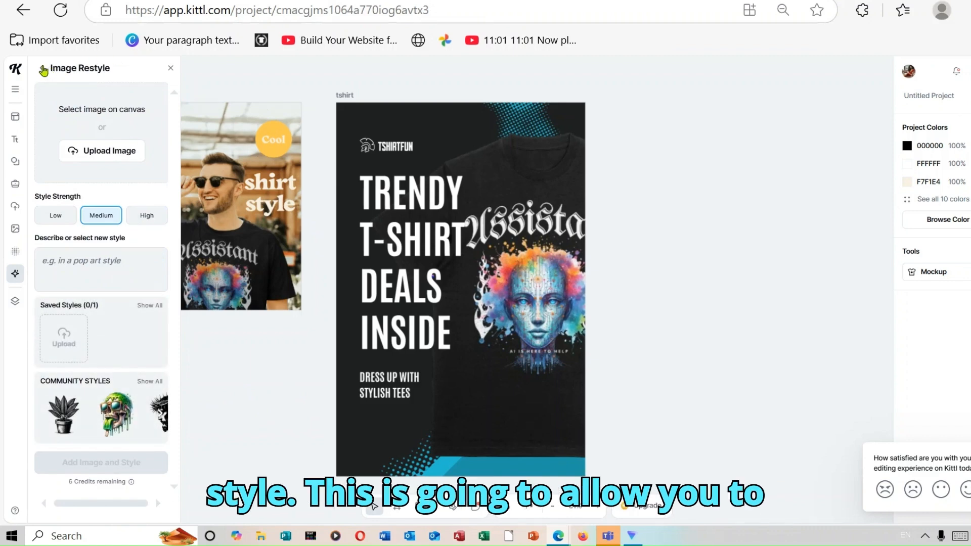
pyautogui.click(43, 70)
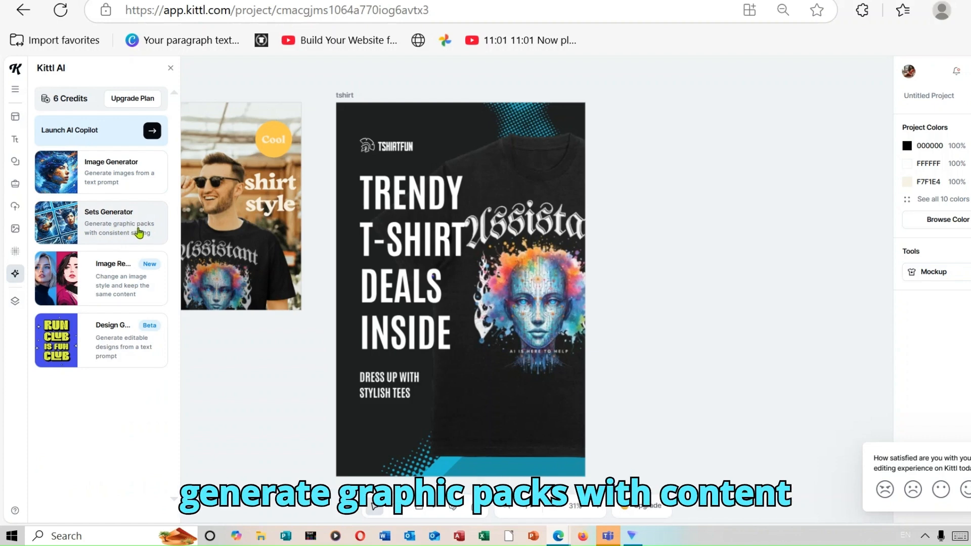
pyautogui.click(135, 224)
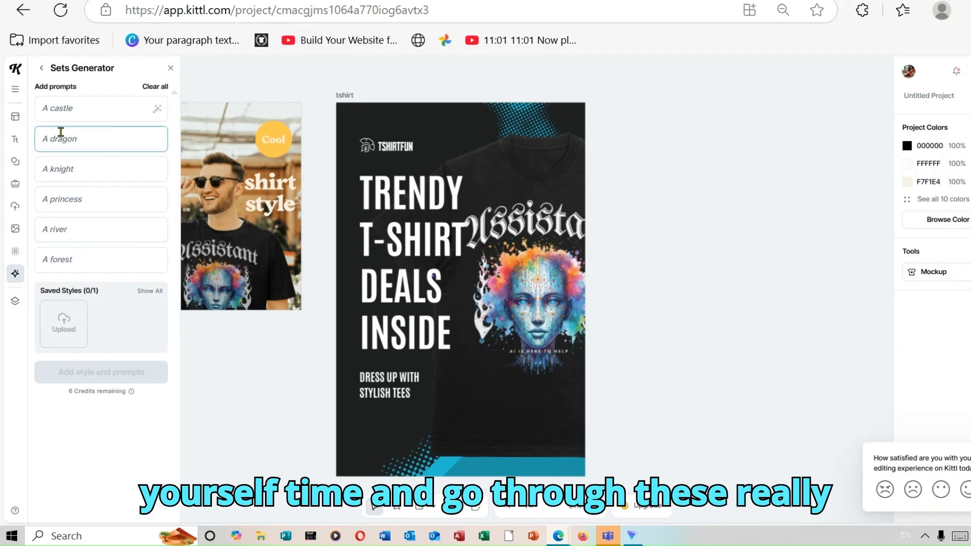
pyautogui.click(41, 71)
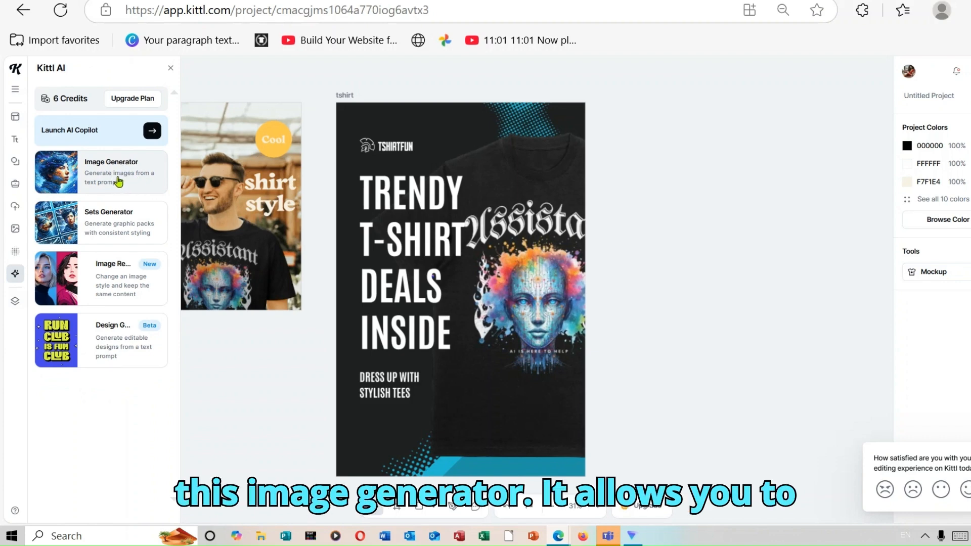
pyautogui.click(133, 178)
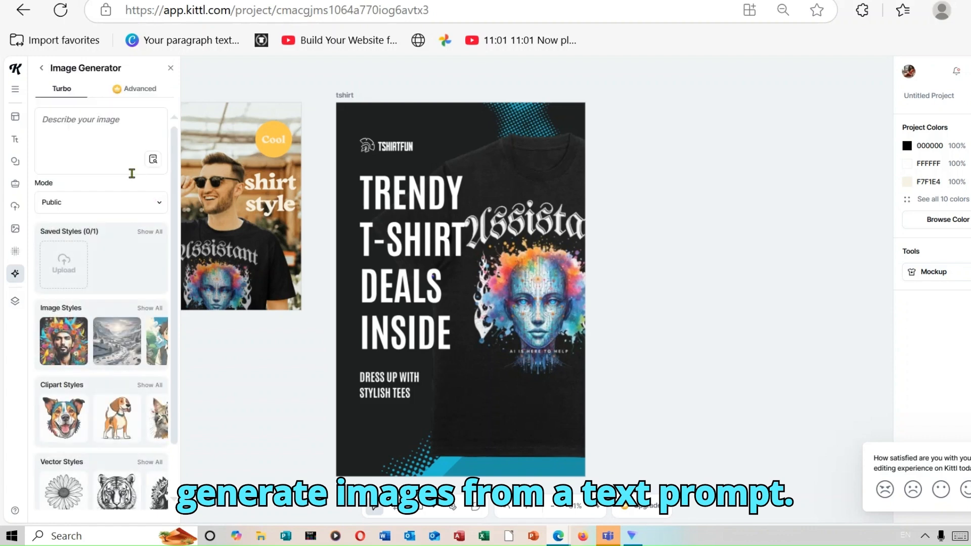